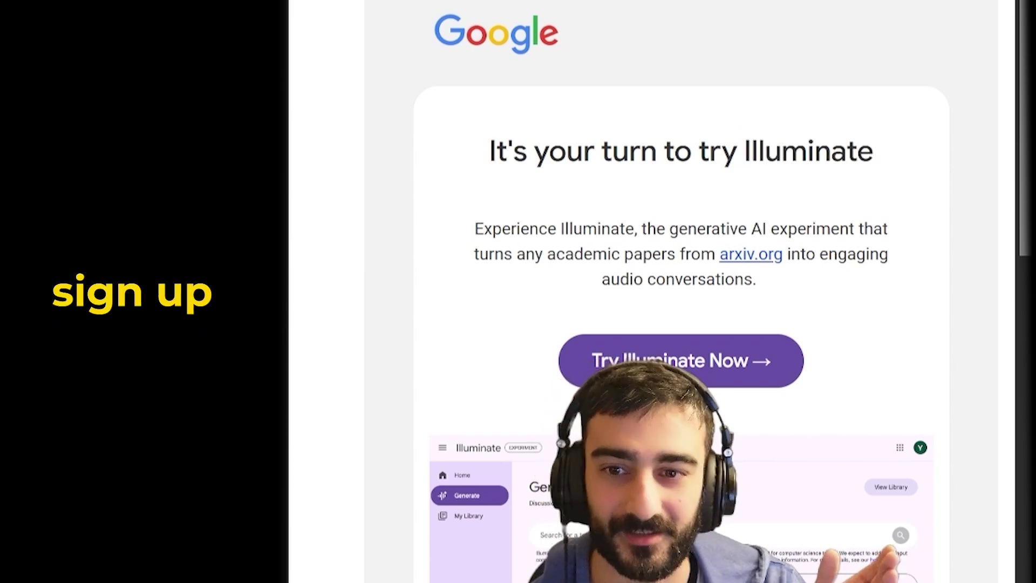
Read through the Illuminate invitation email, including its description of turning arxiv.org papers into audio conversations and the interface preview
scroll(853, 42, down, 5)
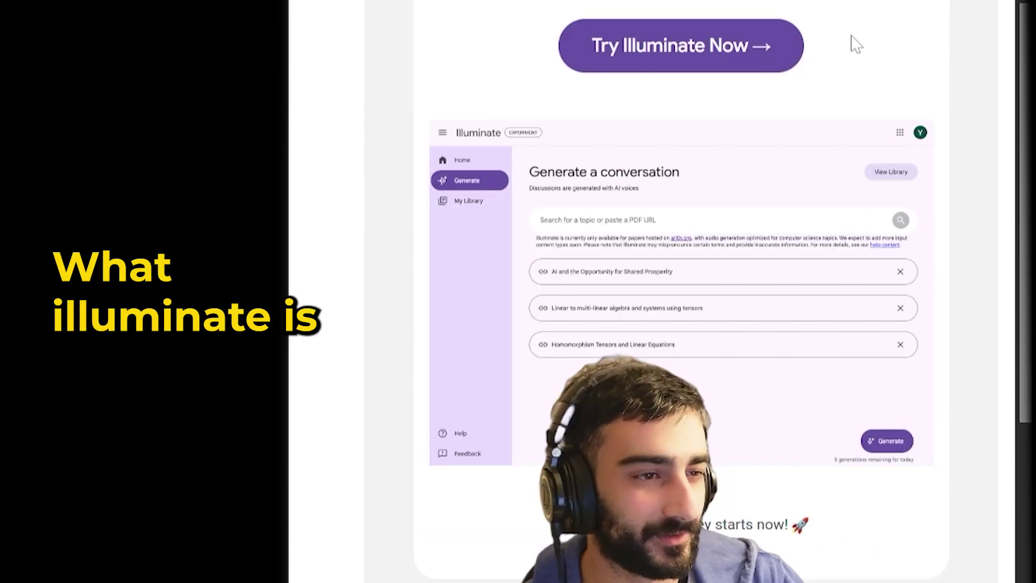
scroll(812, 1, up, 2)
scroll(895, 16, down, 3)
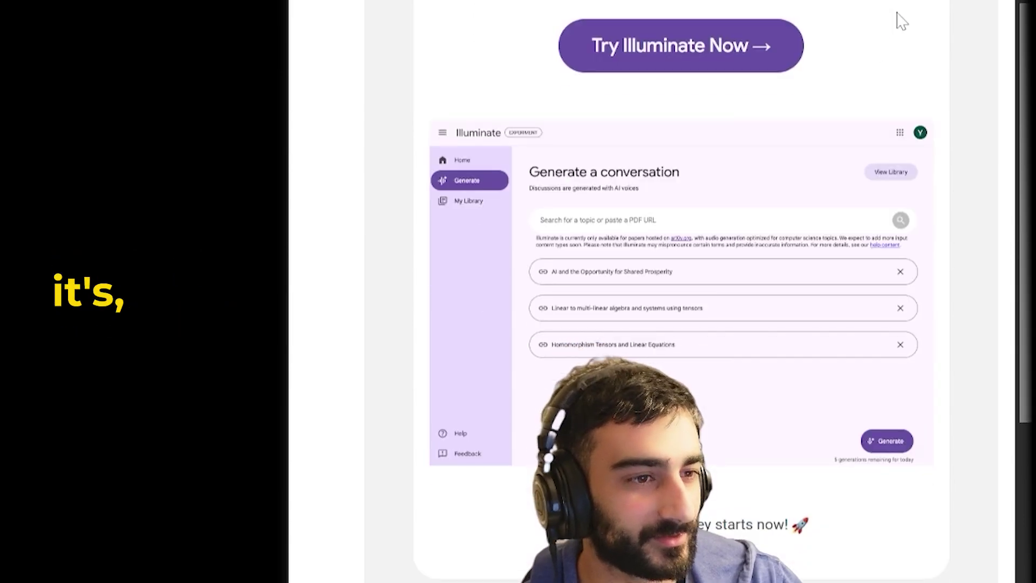
scroll(891, 22, up, 1)
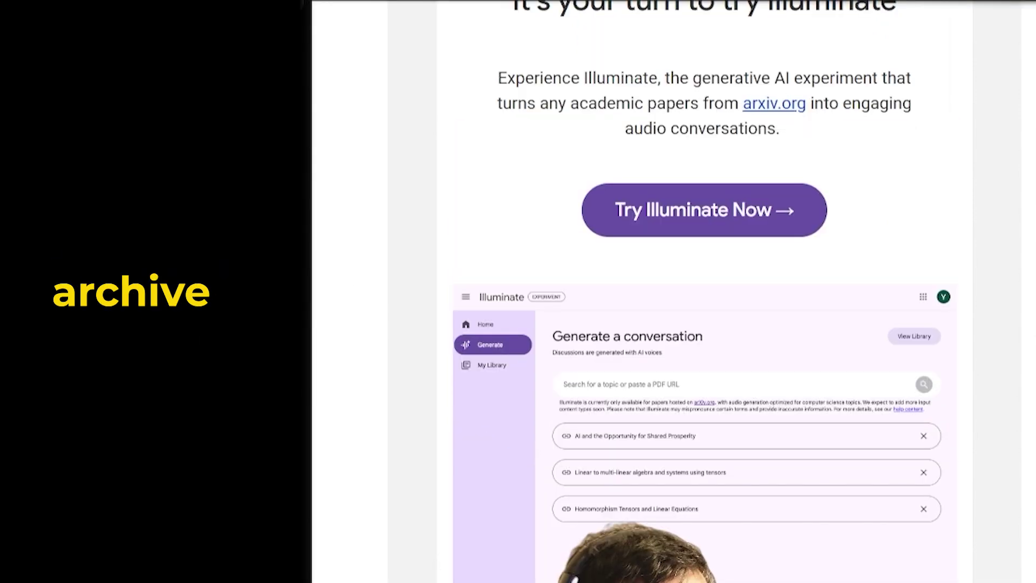
drag(809, 103, 886, 141)
click(885, 141)
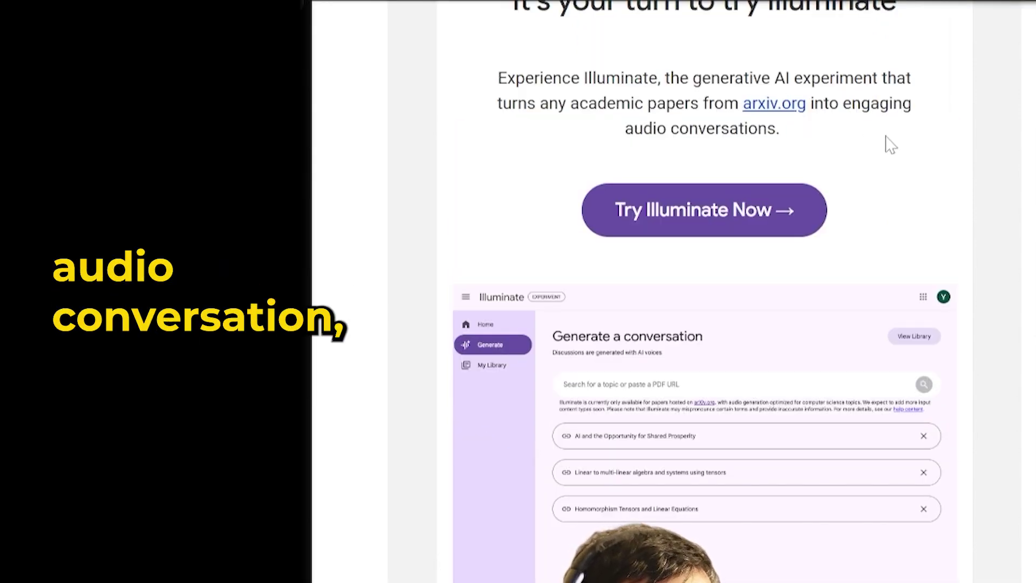
scroll(970, 52, down, 2)
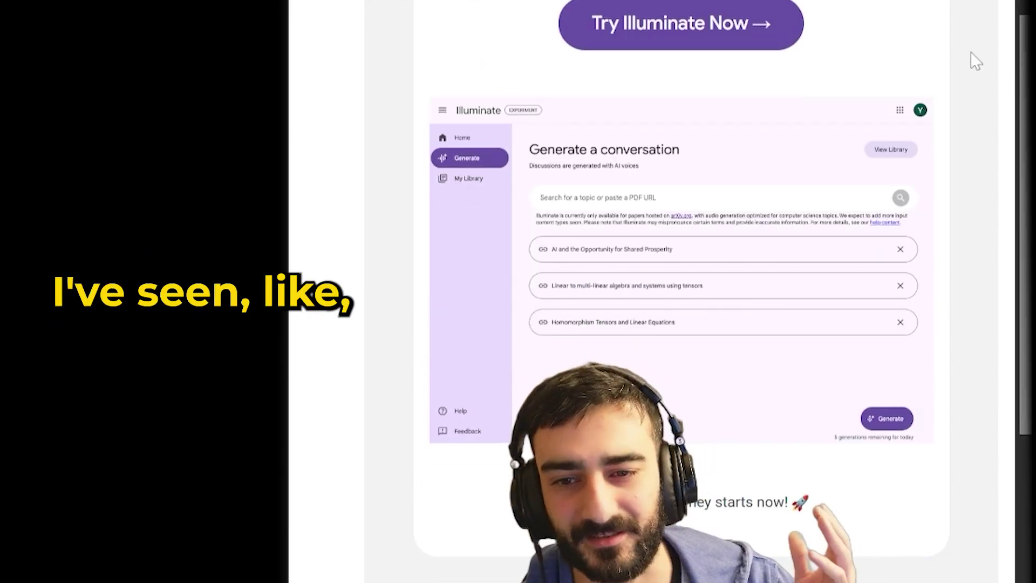
mouse_move(927, 82)
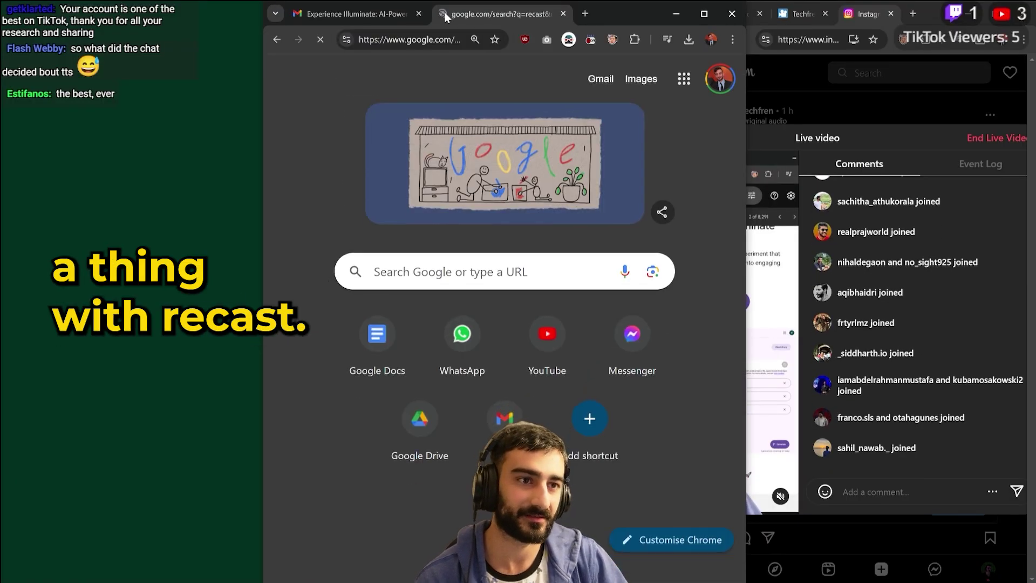
Open the Recast AI website from the search results for "recast" and look over its landing page
drag(604, 4, 591, 95)
key(ctrl+minus)
right_click(590, 96)
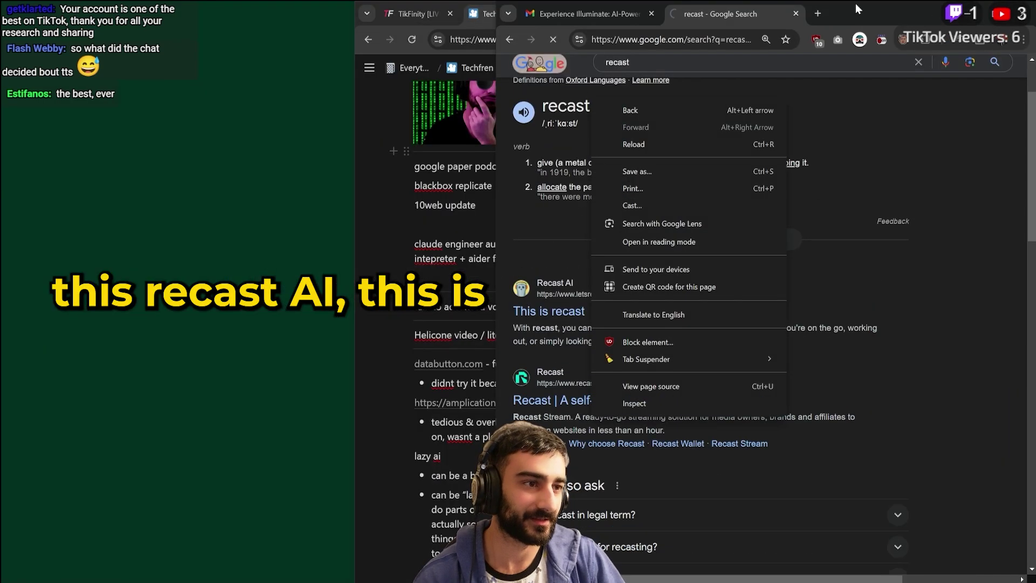
click(856, 3)
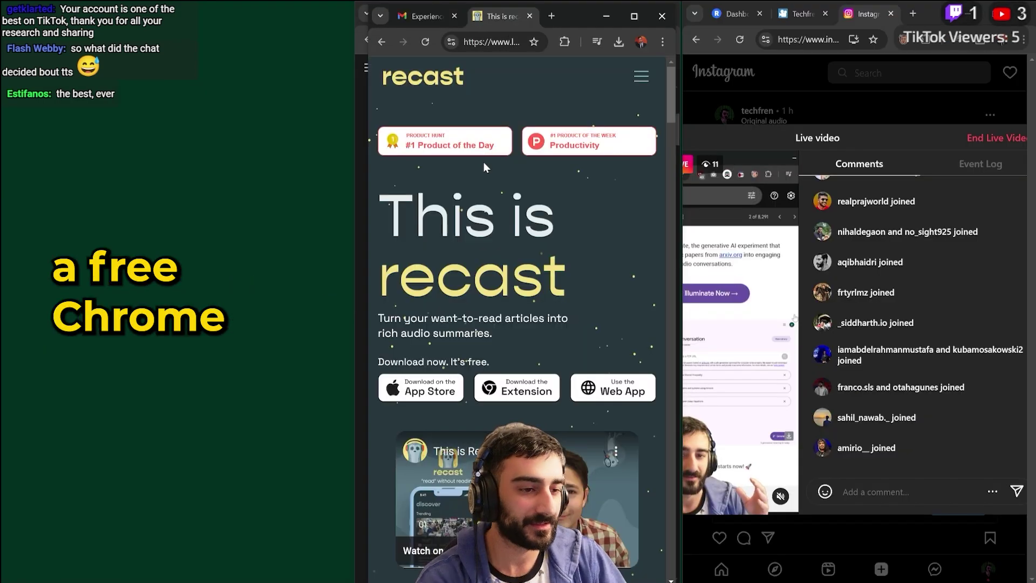
scroll(484, 162, down, 2)
scroll(483, 162, up, 2)
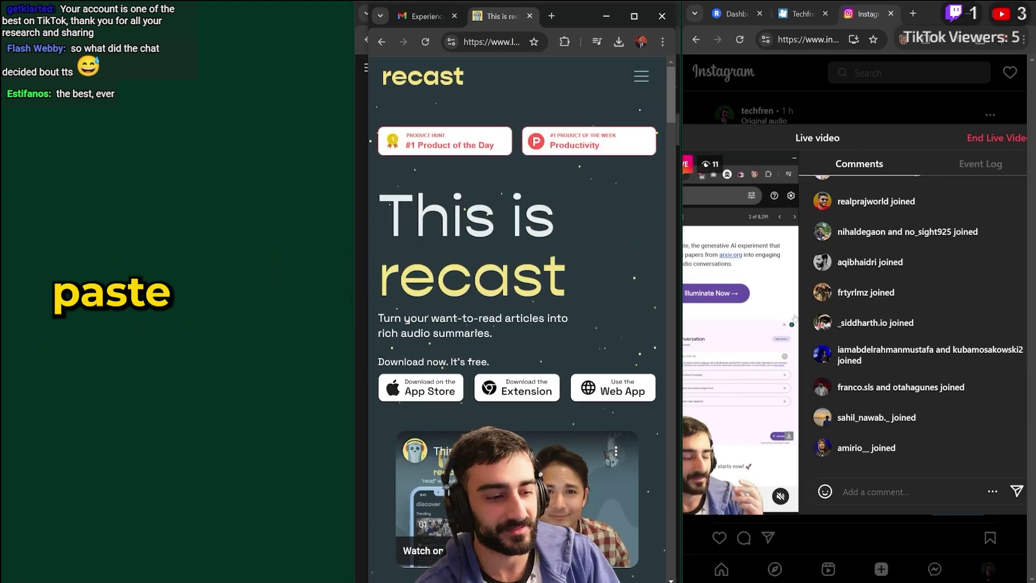
scroll(500, 180, down, 4)
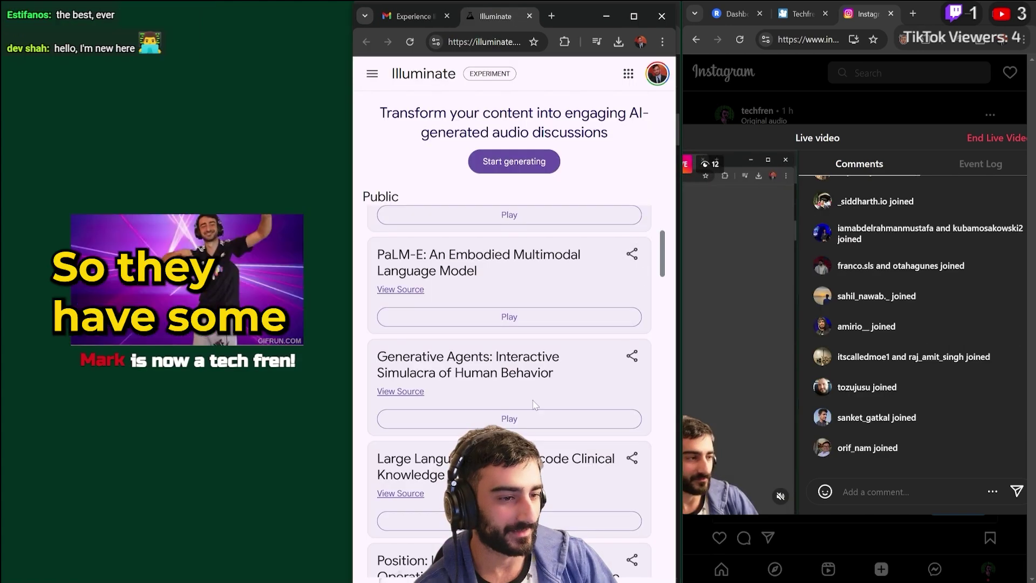
Browse Illuminate's public audio discussions and listen to part of "Attention is All You Need"
scroll(582, 445, down, 6)
scroll(583, 443, up, 10)
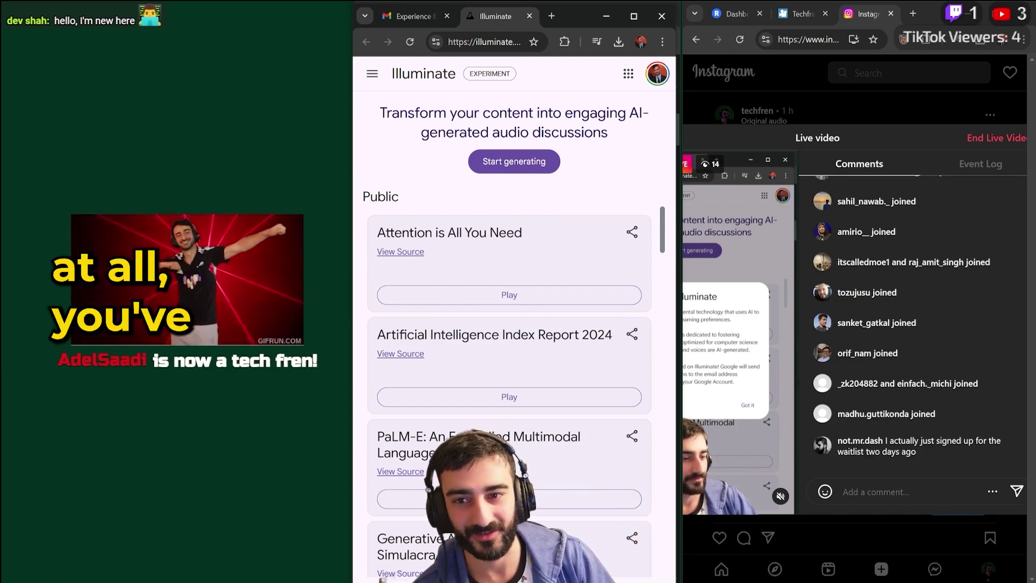
drag(522, 232, 390, 233)
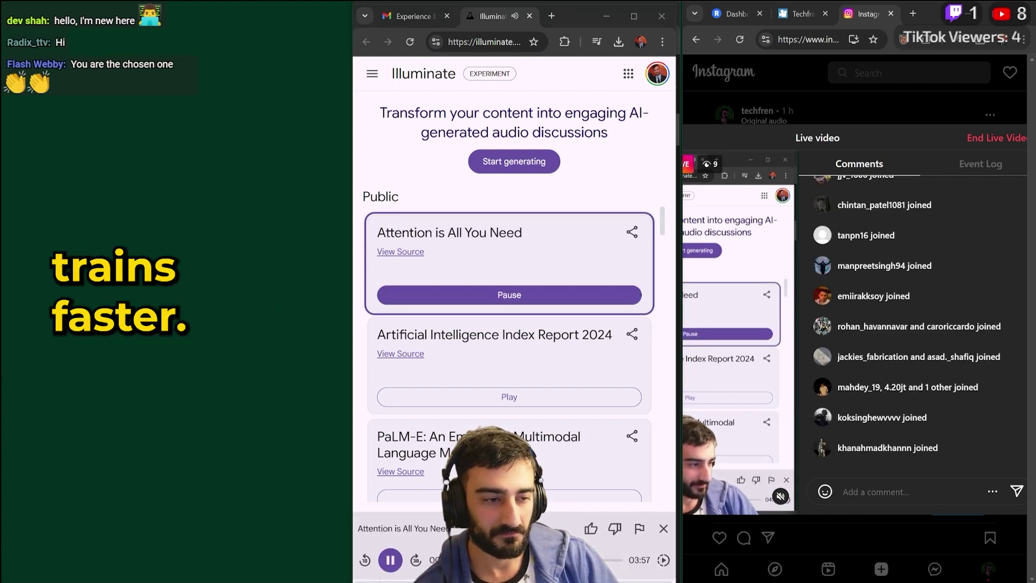
click(414, 293)
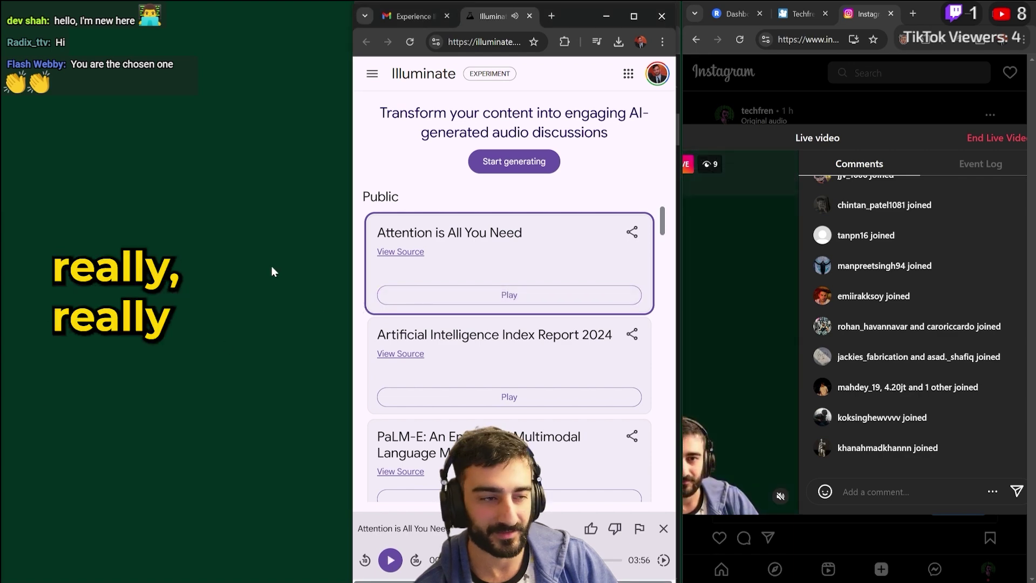
click(410, 295)
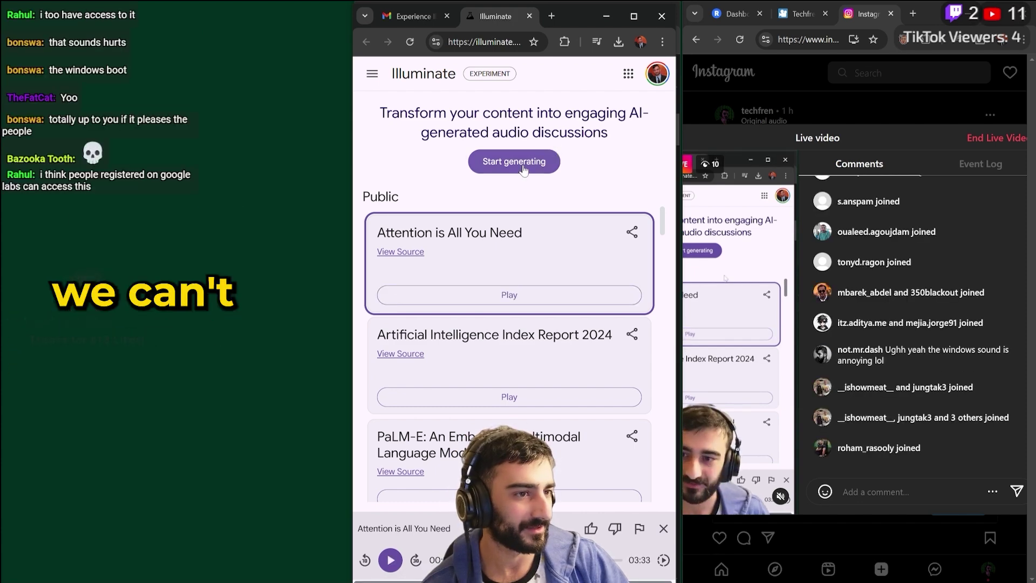
Start generating a new conversation in Illuminate and review the page's arXiv-only input note and daily generation limit
click(533, 162)
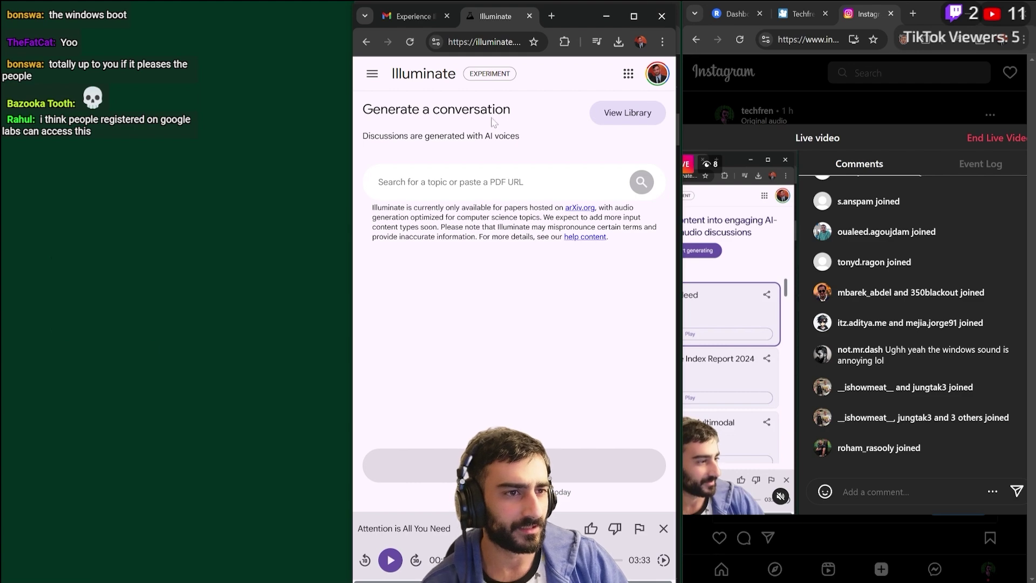
drag(503, 110, 400, 110)
click(378, 181)
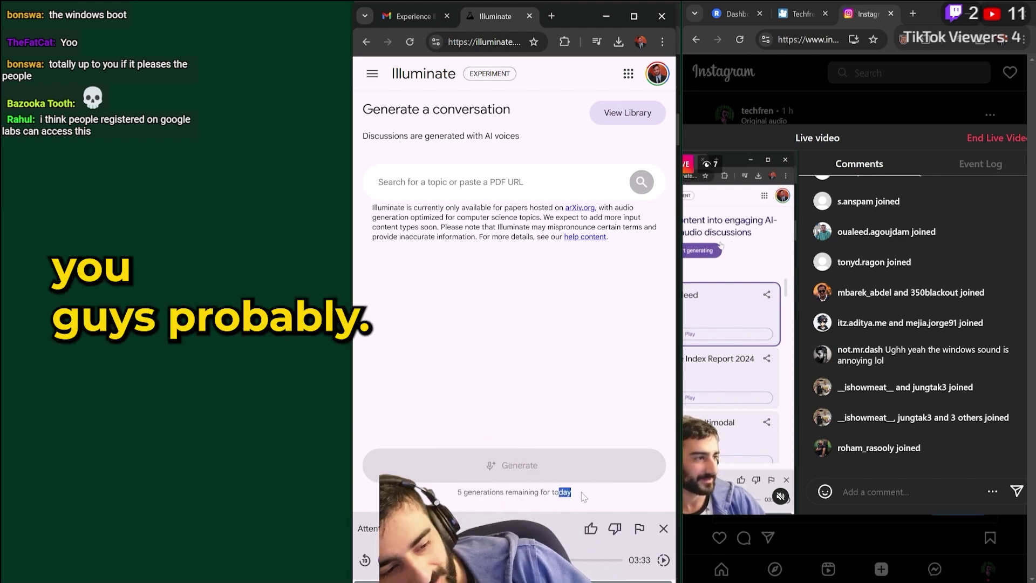
drag(583, 496, 543, 398)
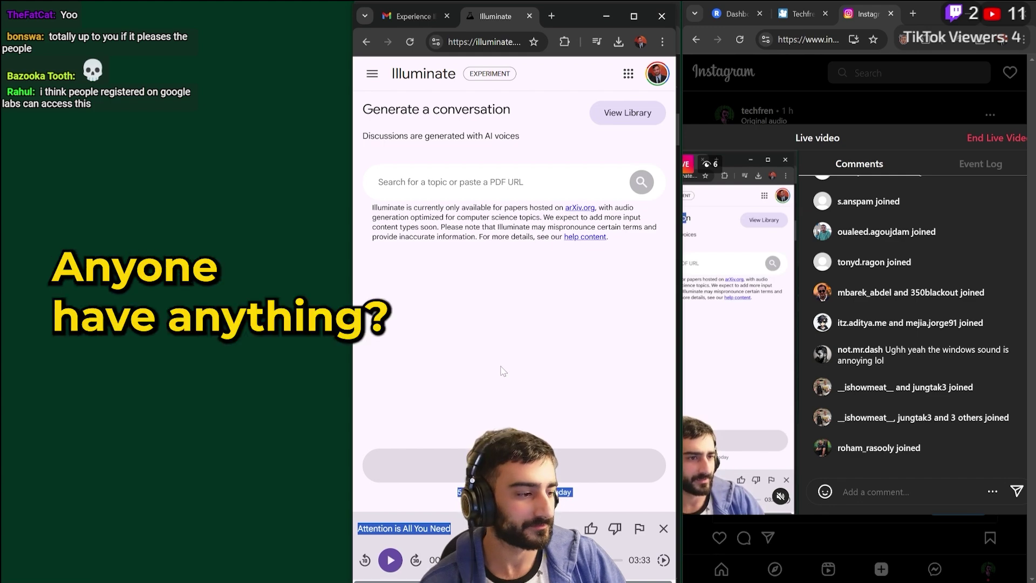
drag(677, 216, 682, 215)
click(581, 209)
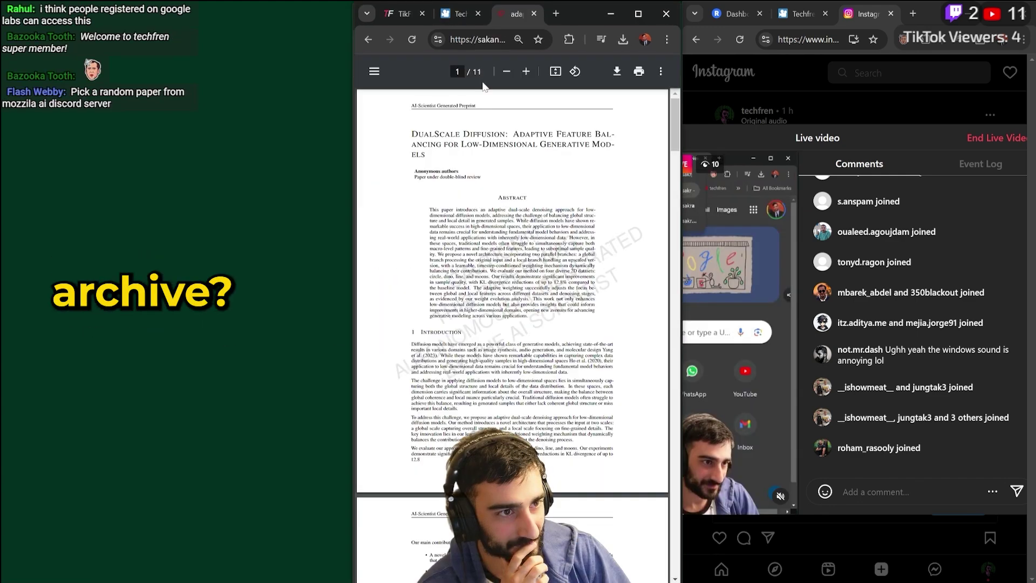
Search the web for "In-Context Learning with Long-Context Models: An In-Depth Exploration" and open the paper's arXiv page
click(468, 39)
drag(464, 243, 540, 312)
click(482, 95)
click(478, 39)
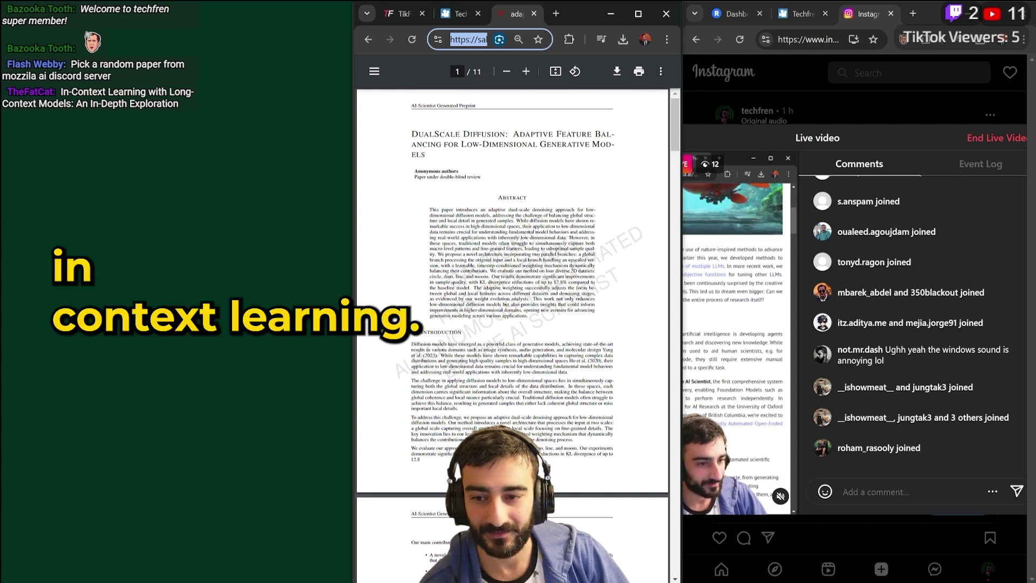
text(In-Context Learning with Long-Context Models: An In-Depth Exploration)
key(Return)
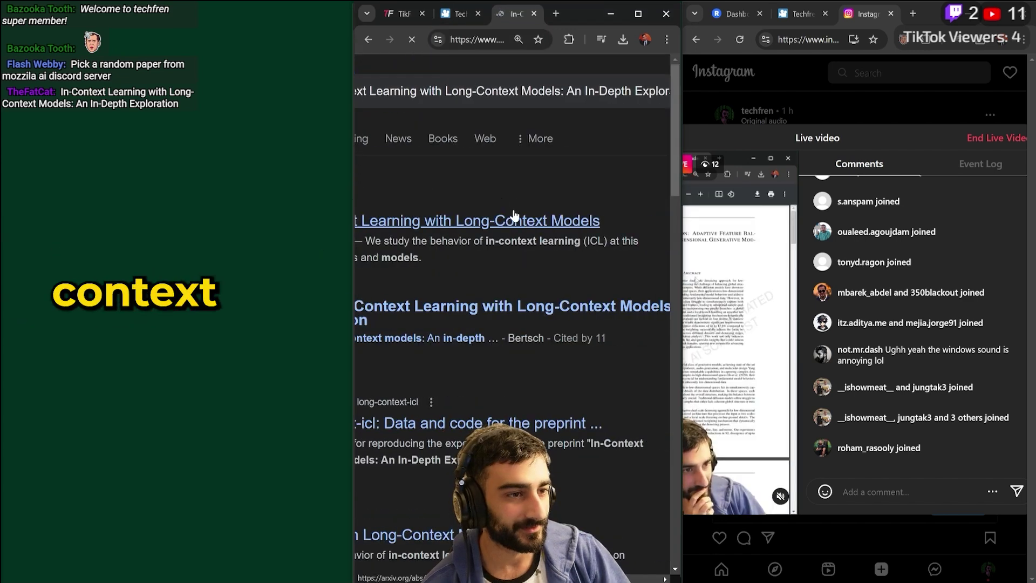
click(521, 222)
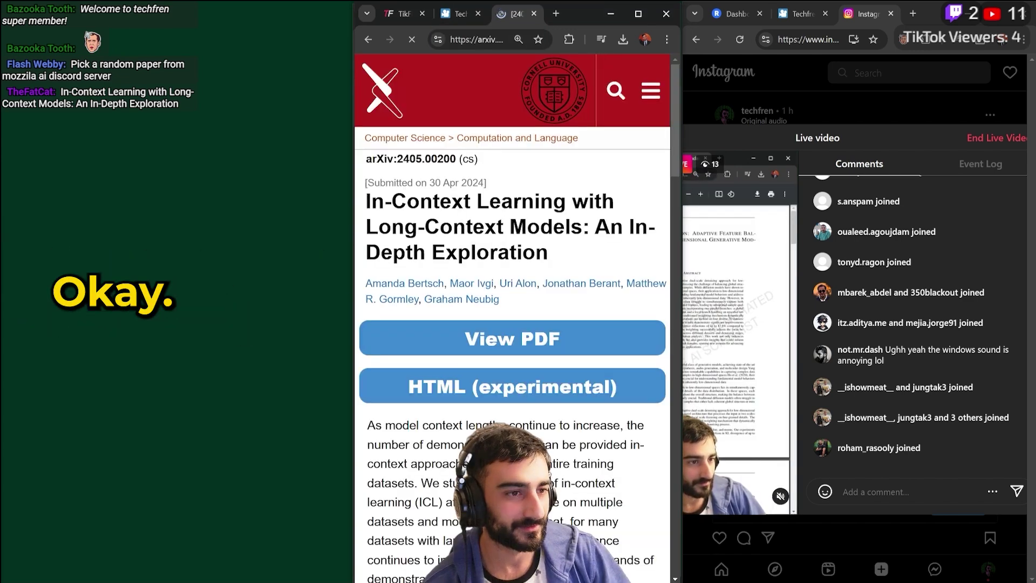
scroll(483, 283, down, 1)
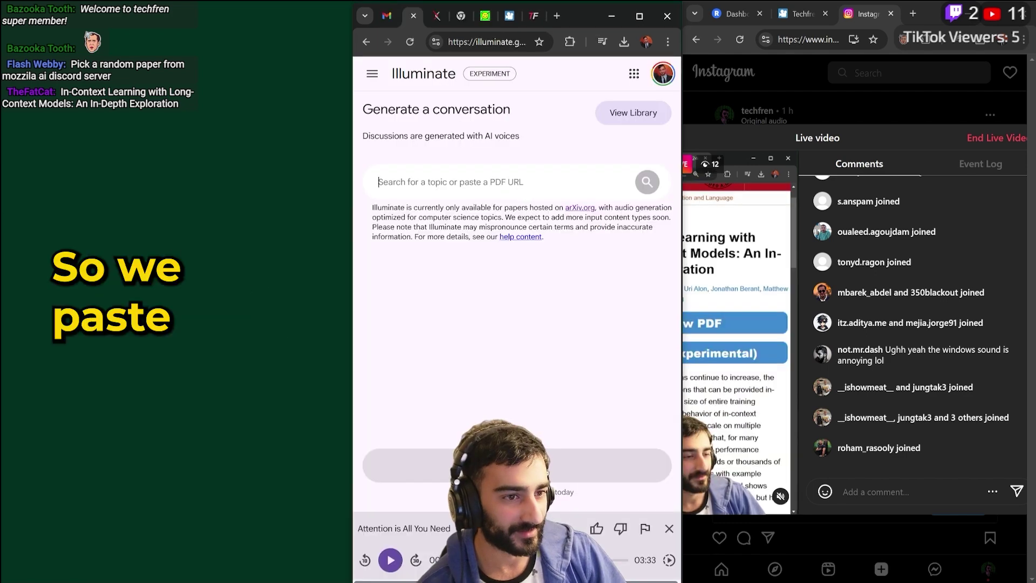
text(https://arxiv.org/pdf/2405.00200)
key(ctrl+a)
key(ctrl+c)
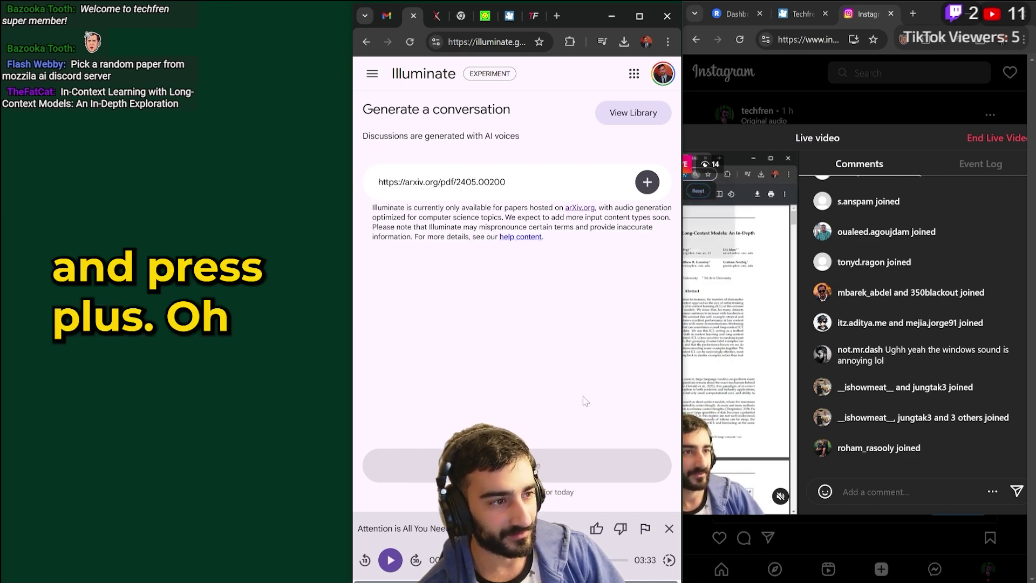
click(647, 183)
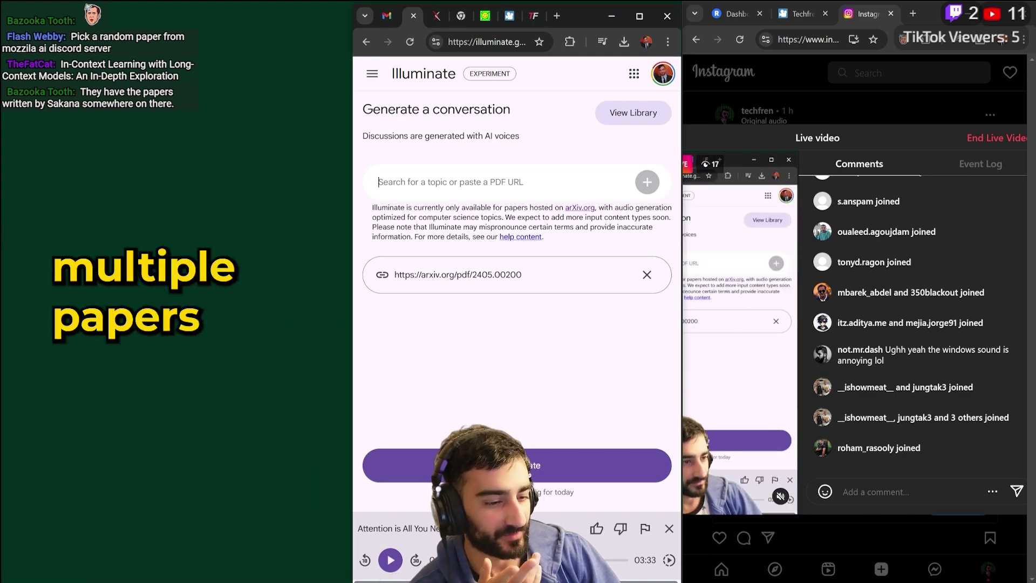
Generate the audio conversation from the single added arXiv paper
click(504, 181)
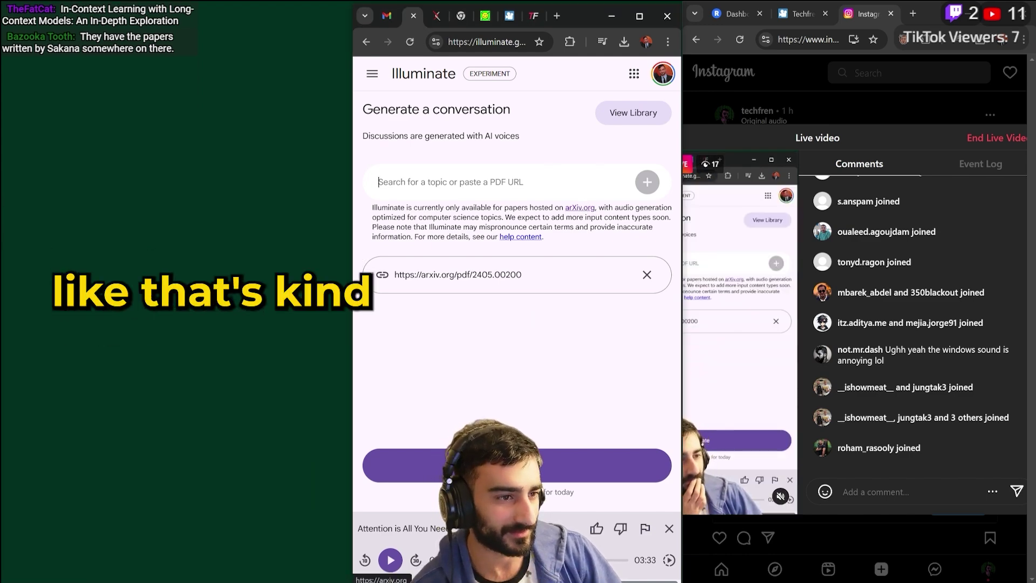
key(ctrl+v)
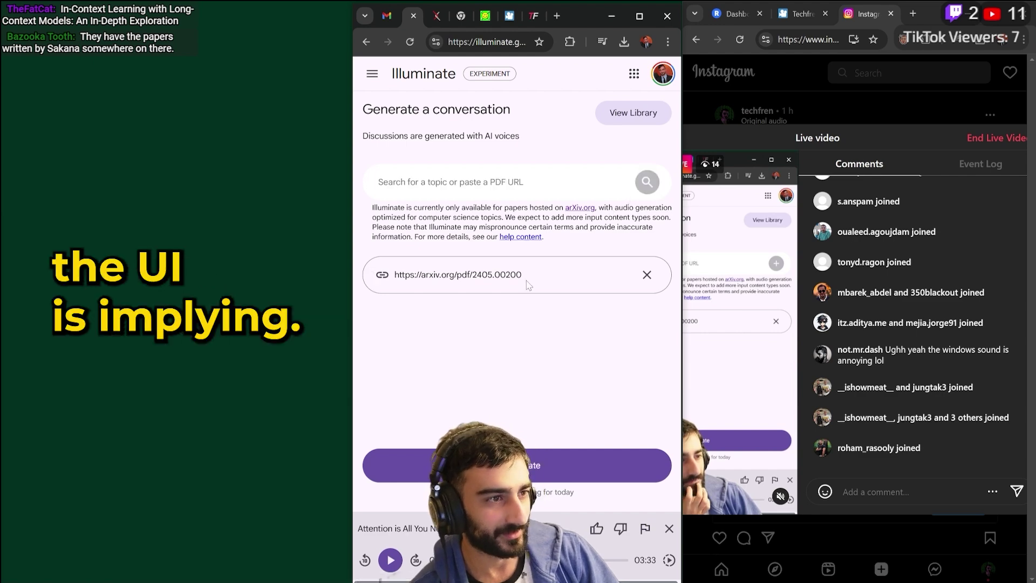
drag(526, 276, 381, 276)
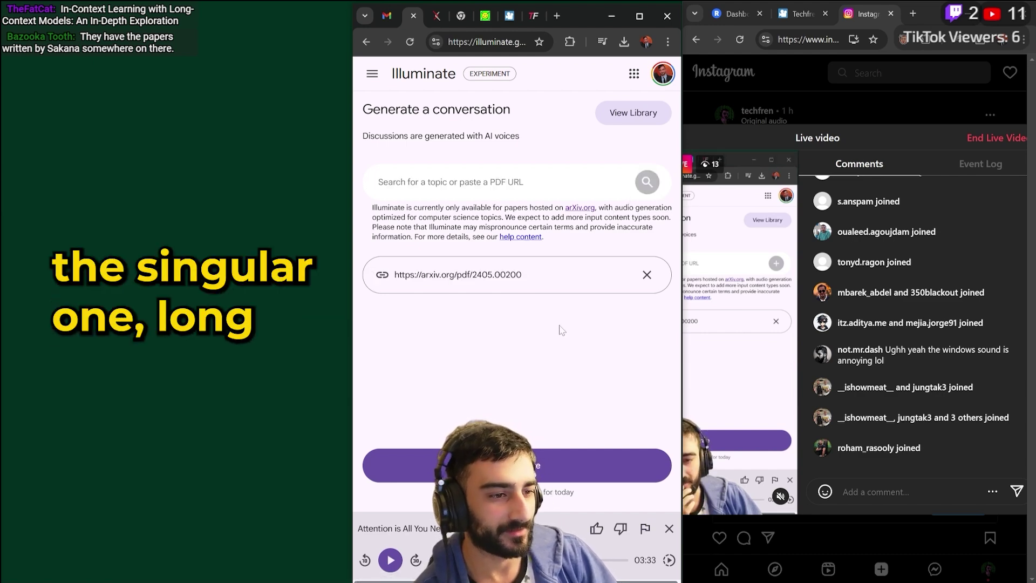
click(549, 454)
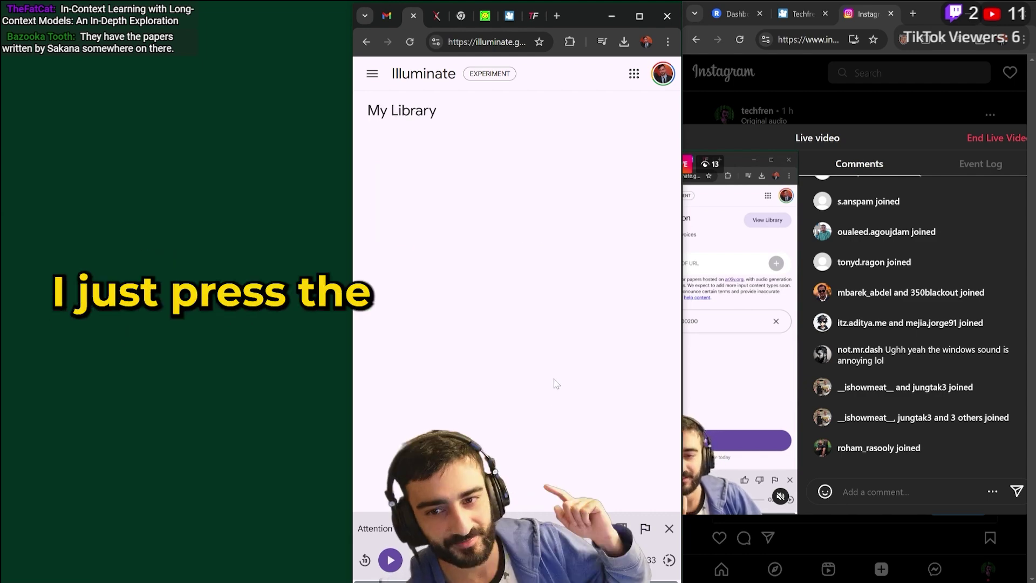
click(722, 355)
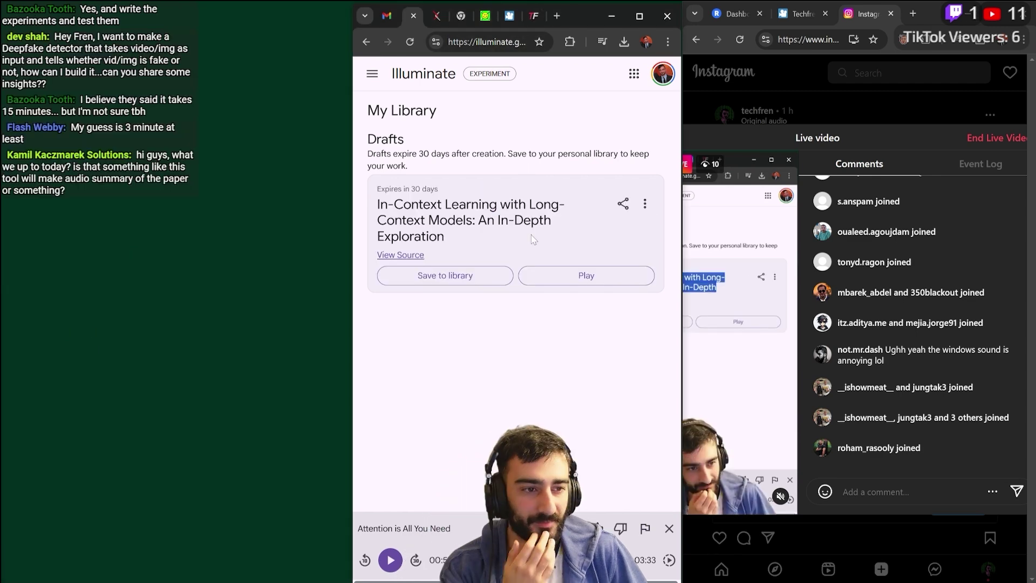
Play the generated draft discussion of "In-Context Learning with Long-Context Models: An In-Depth Exploration" from the library
drag(534, 238, 386, 220)
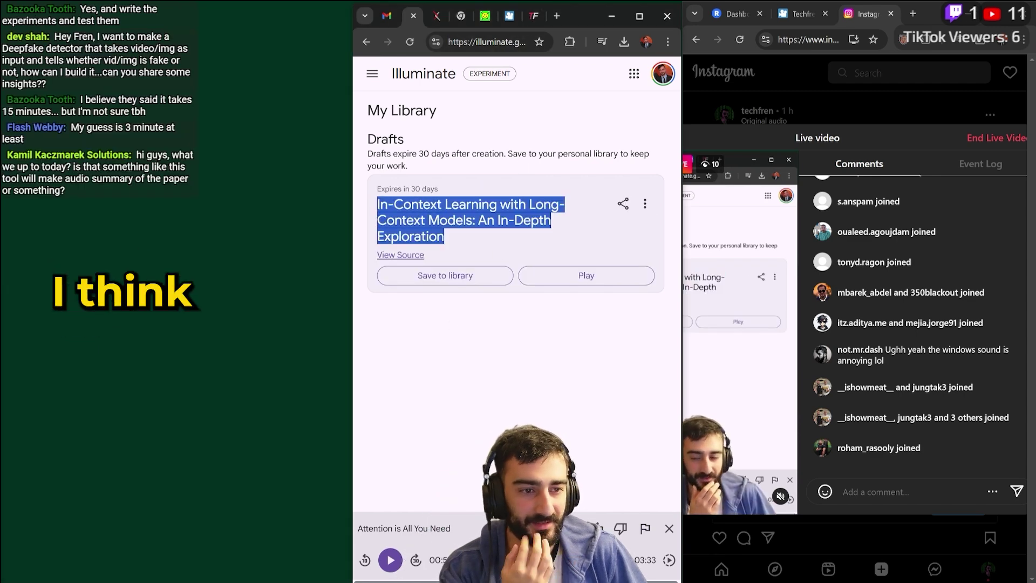
click(399, 399)
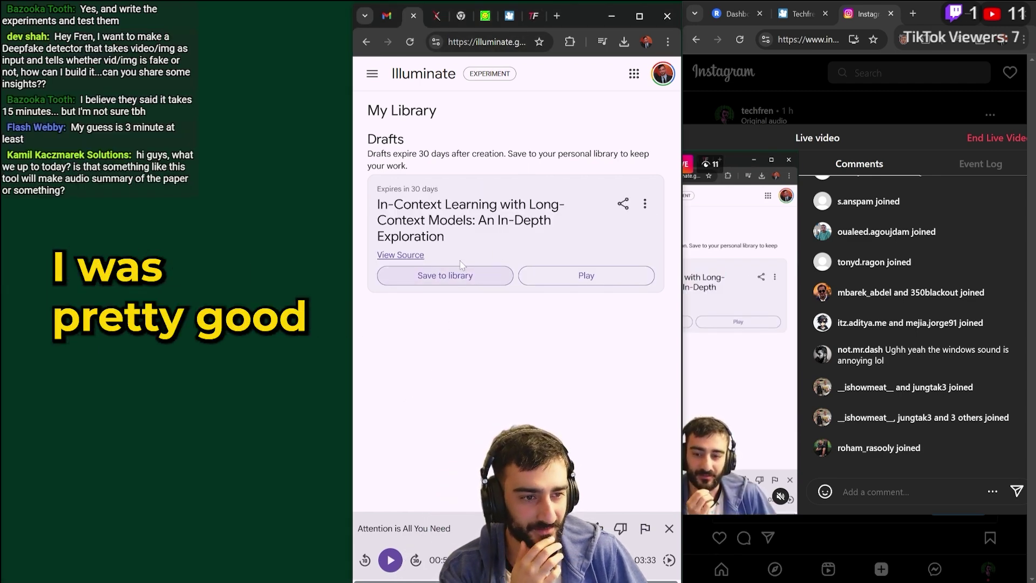
drag(530, 238, 377, 204)
click(377, 204)
drag(487, 220, 496, 239)
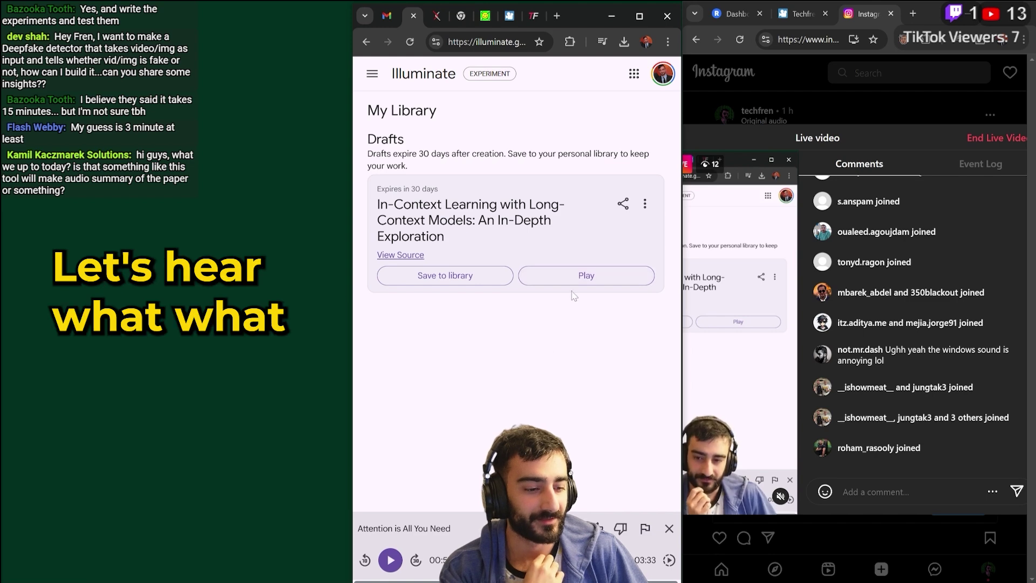
click(579, 277)
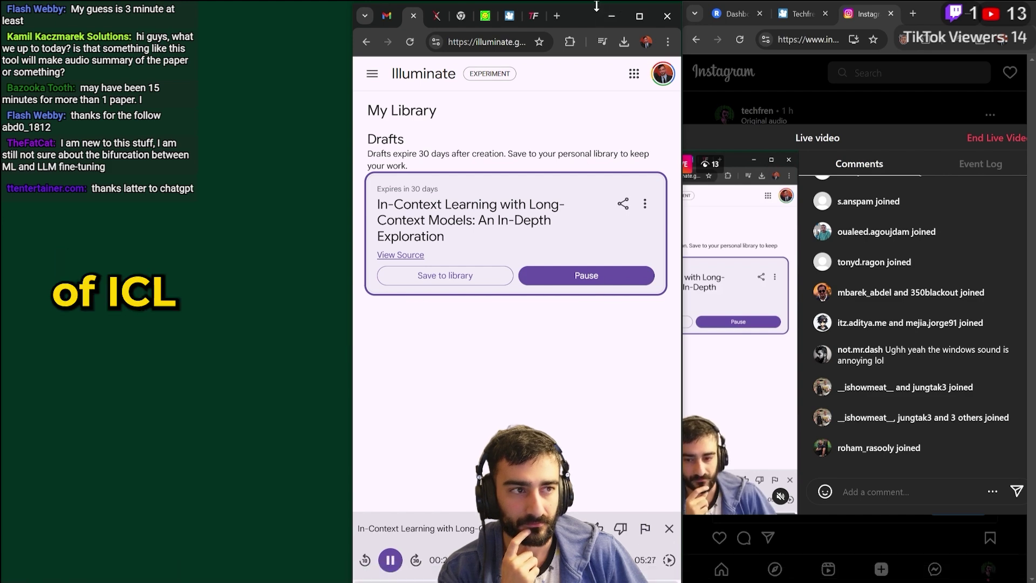
Resize the Illuminate browser window to a shorter height while the discussion plays
drag(596, 6, 579, 22)
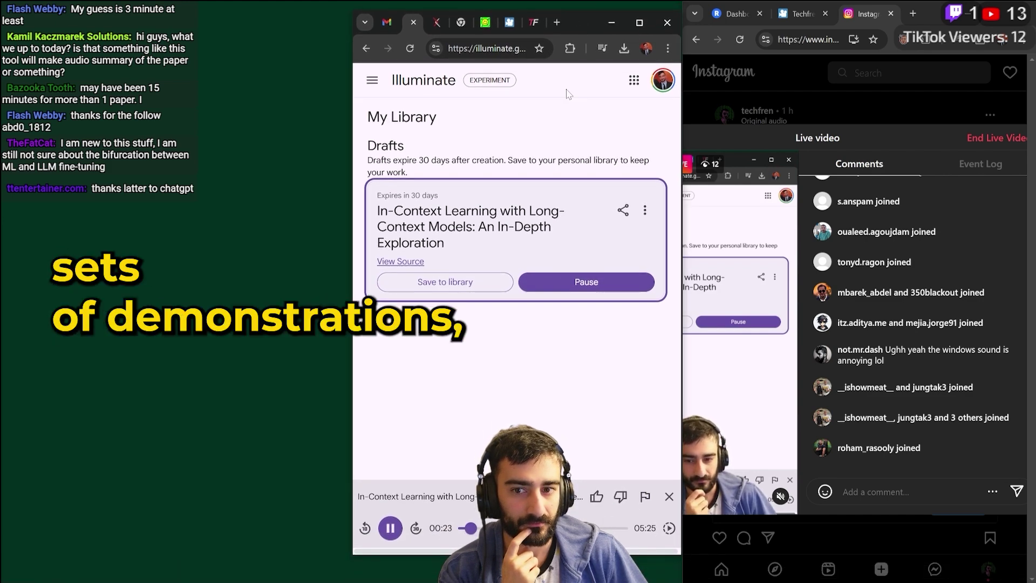
drag(480, 554, 481, 418)
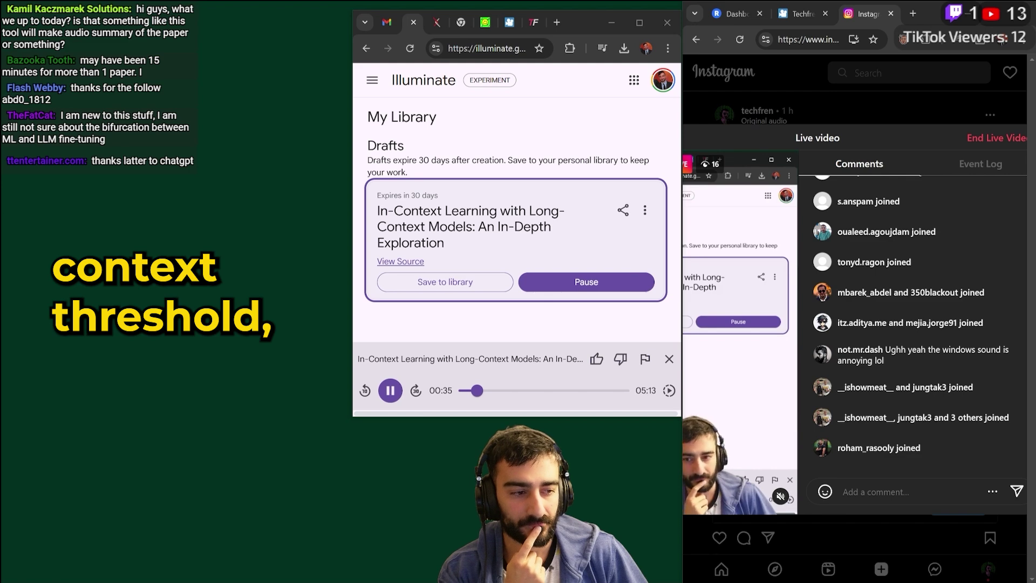
Set the discussion's playback speed to 1.5x and pause the playback
click(669, 390)
click(646, 300)
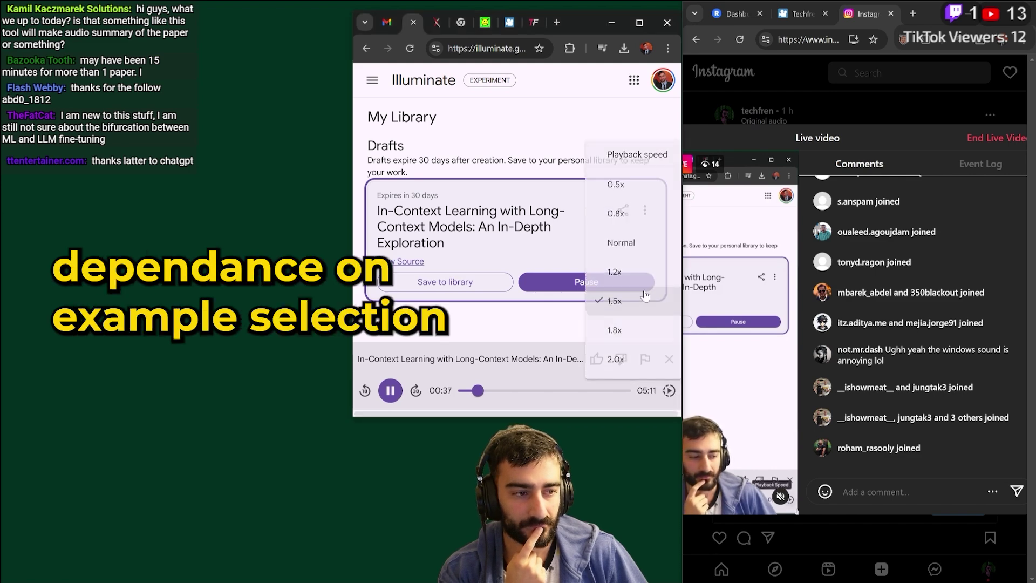
click(669, 390)
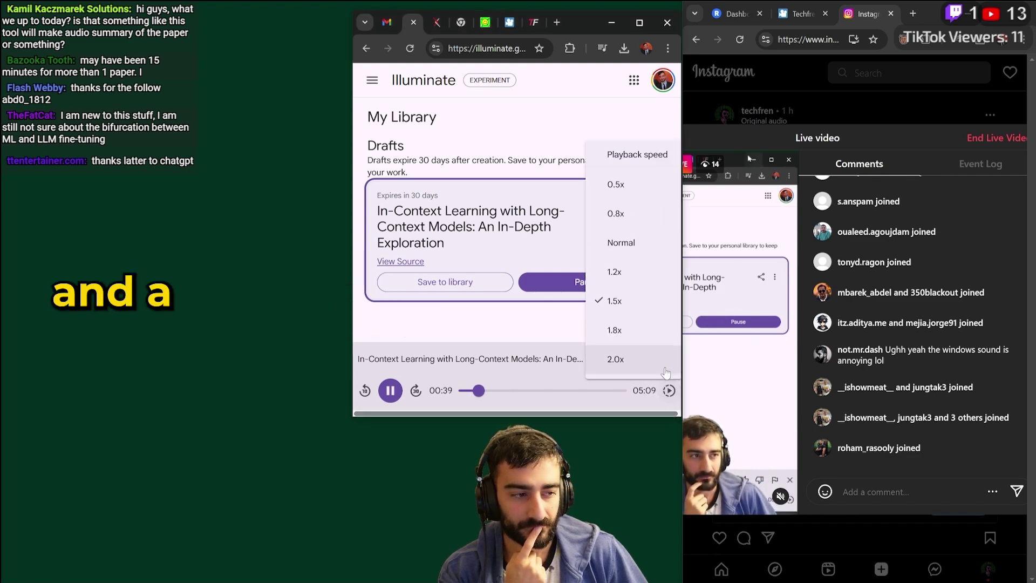
click(645, 283)
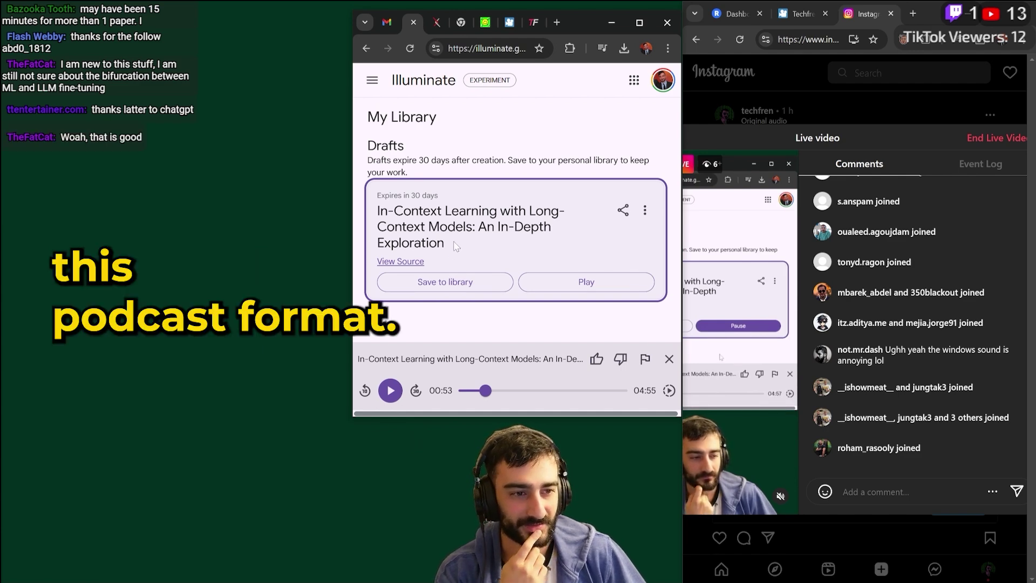
Check the draft discussion's extra options for a way to download the audio
drag(455, 246, 371, 207)
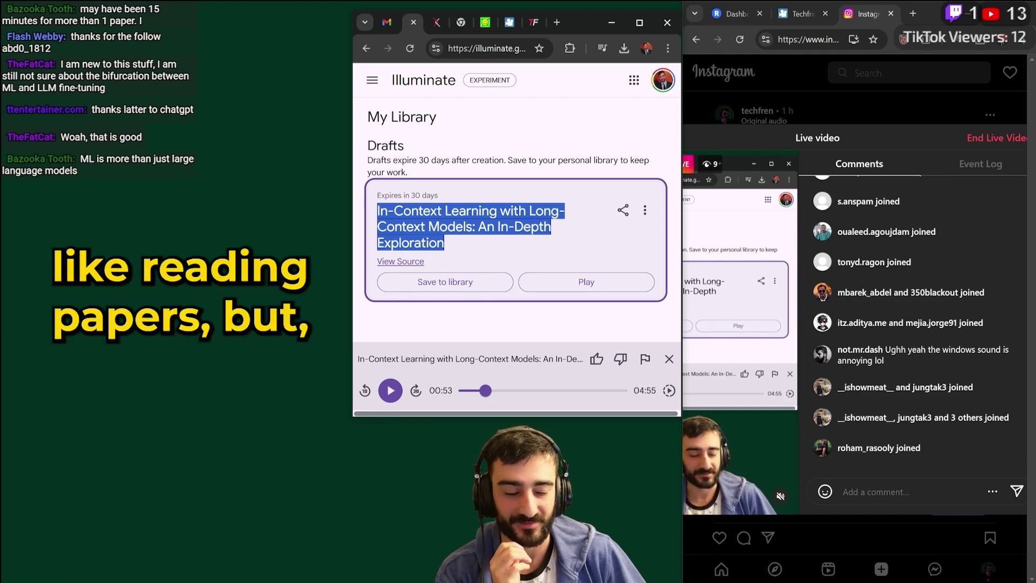
click(370, 207)
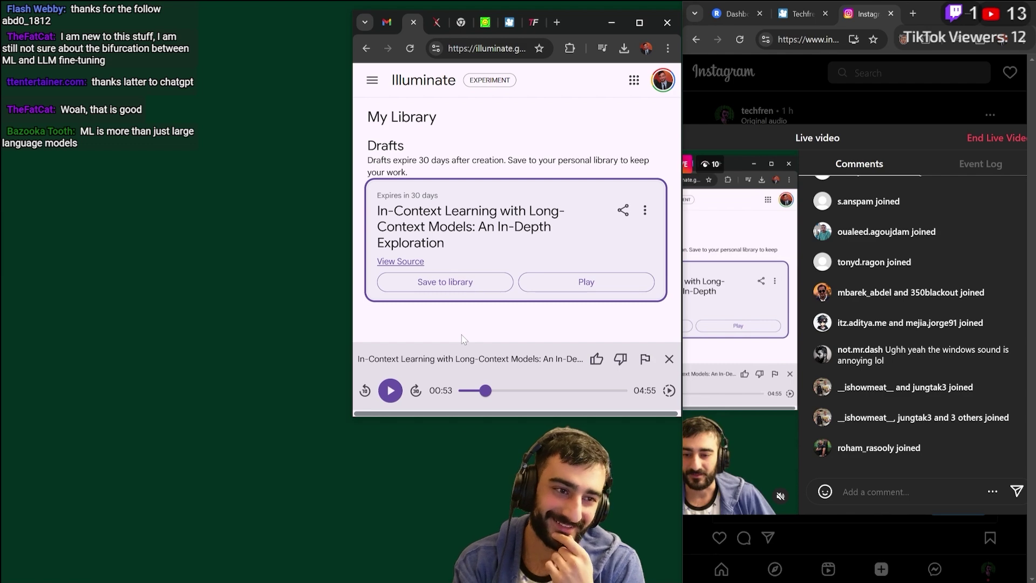
click(645, 210)
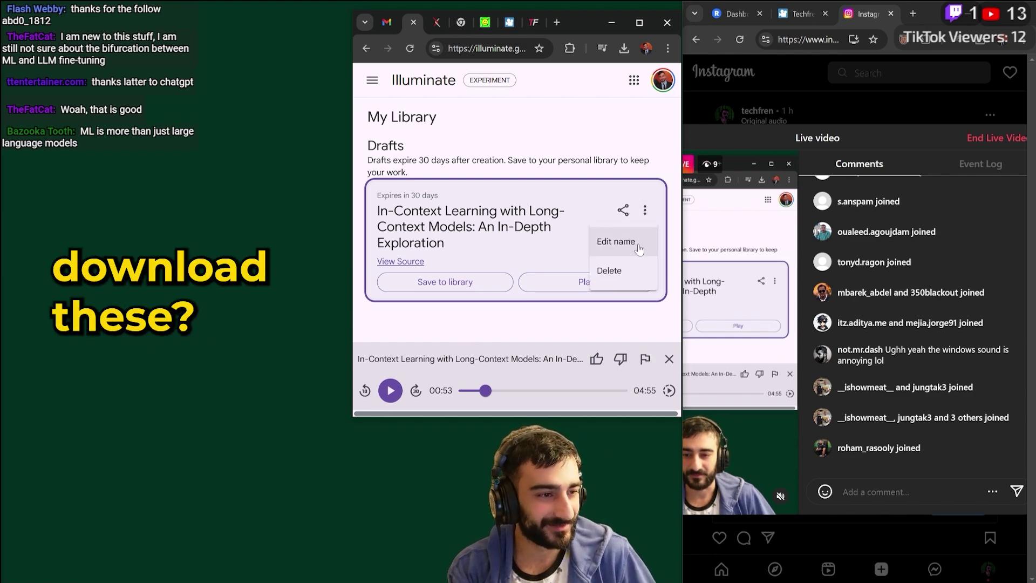
click(524, 334)
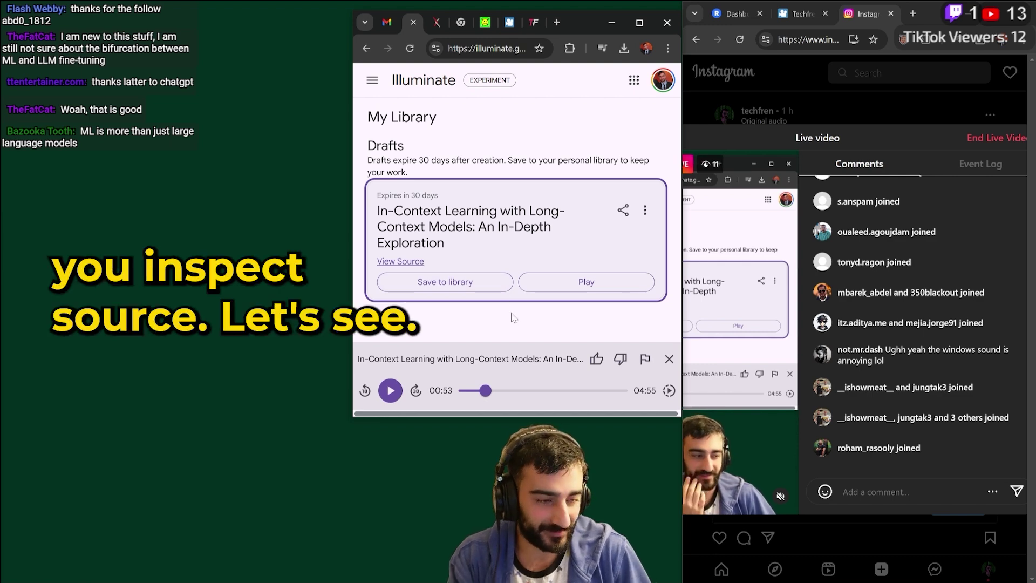
Inspect the page's media network request in DevTools and copy the audio's blob request URL from its headers
key(ctrl+shift+i)
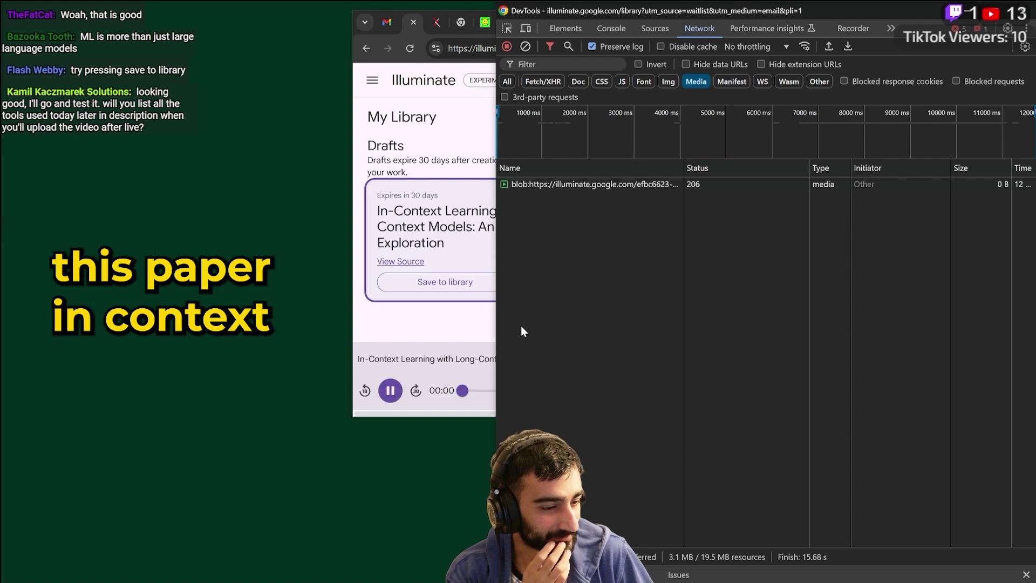
click(585, 184)
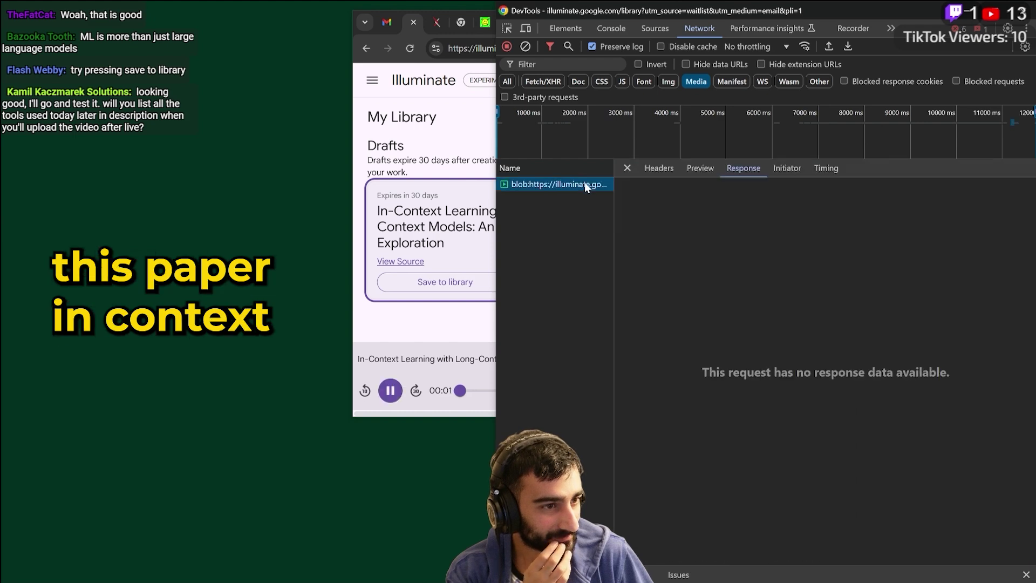
click(656, 168)
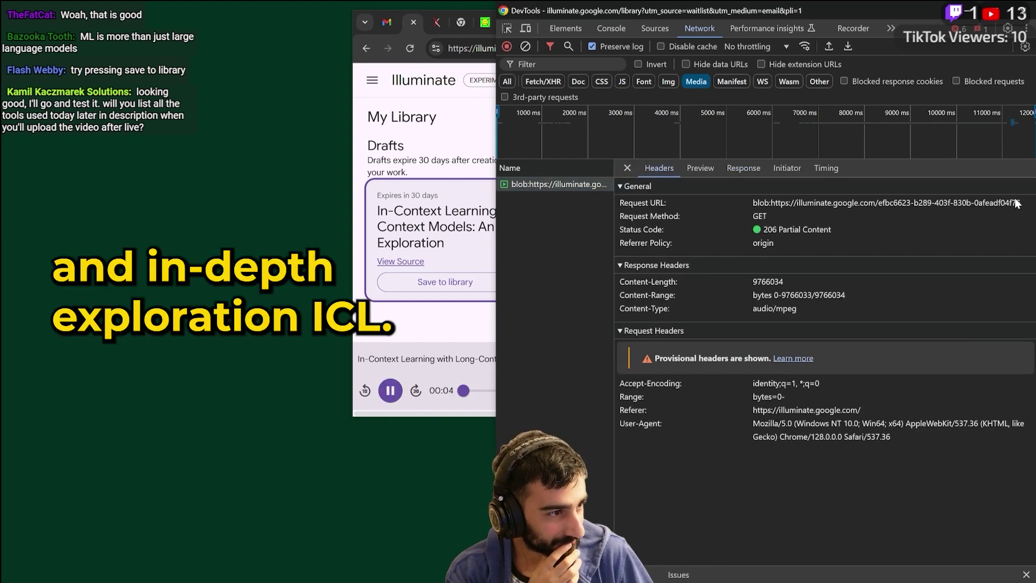
drag(1021, 202, 972, 200)
Open the copied blob audio URL in a new browser tab
click(457, 123)
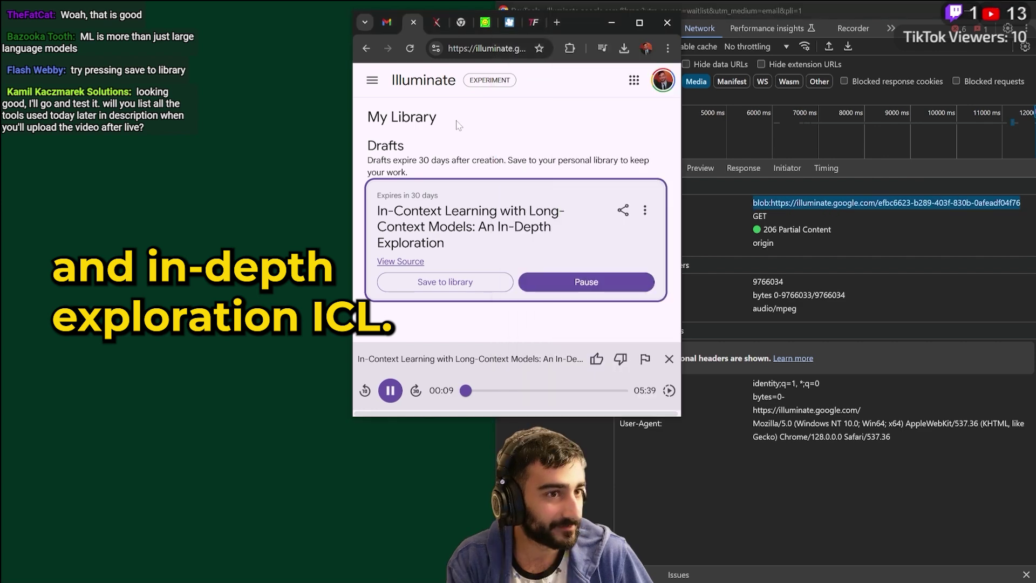
key(ctrl+t)
key(ctrl+v)
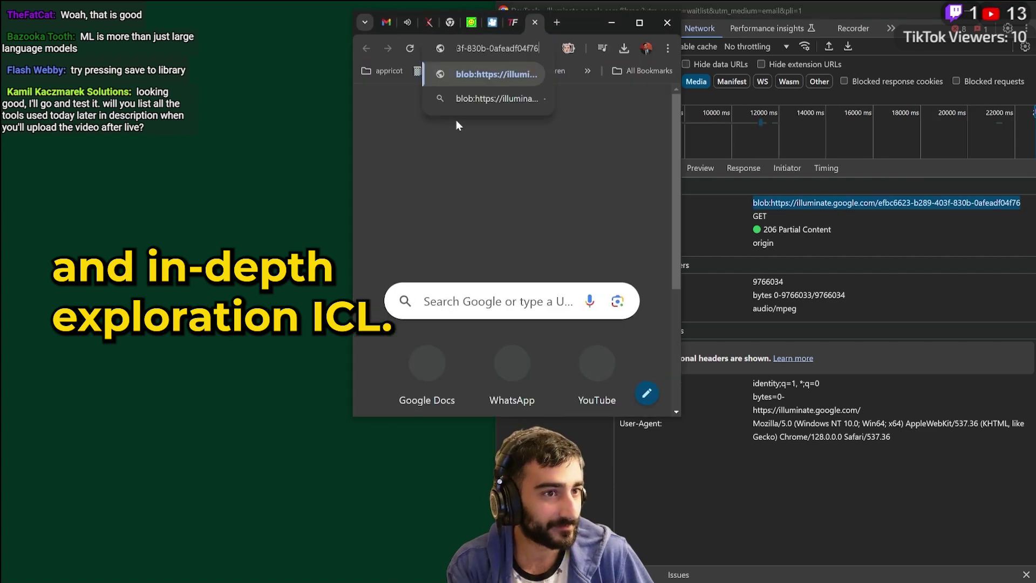
key(Return)
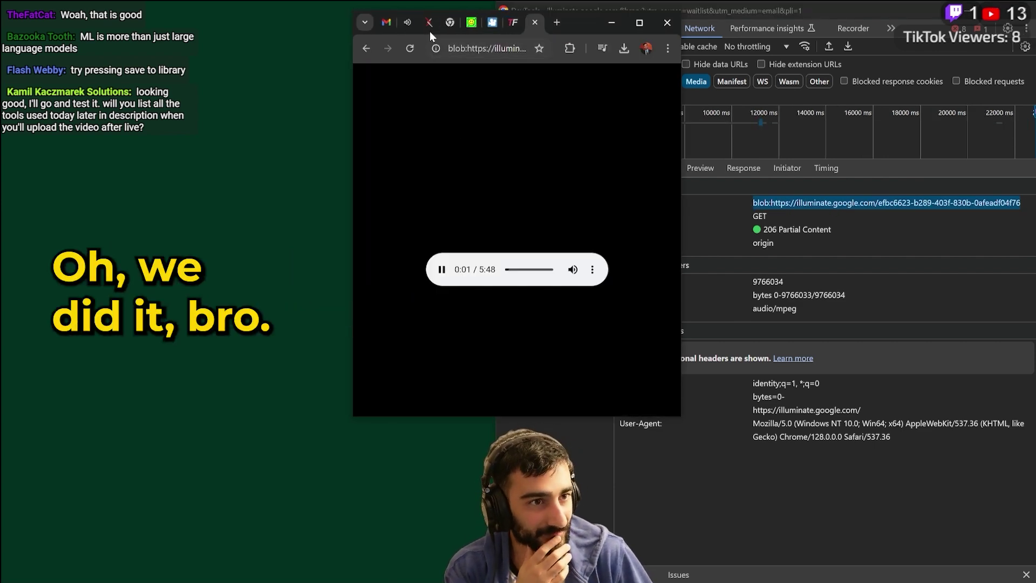
Close DevTools and pause the discussion playing on the Illuminate page
click(825, 168)
click(1028, 12)
click(408, 22)
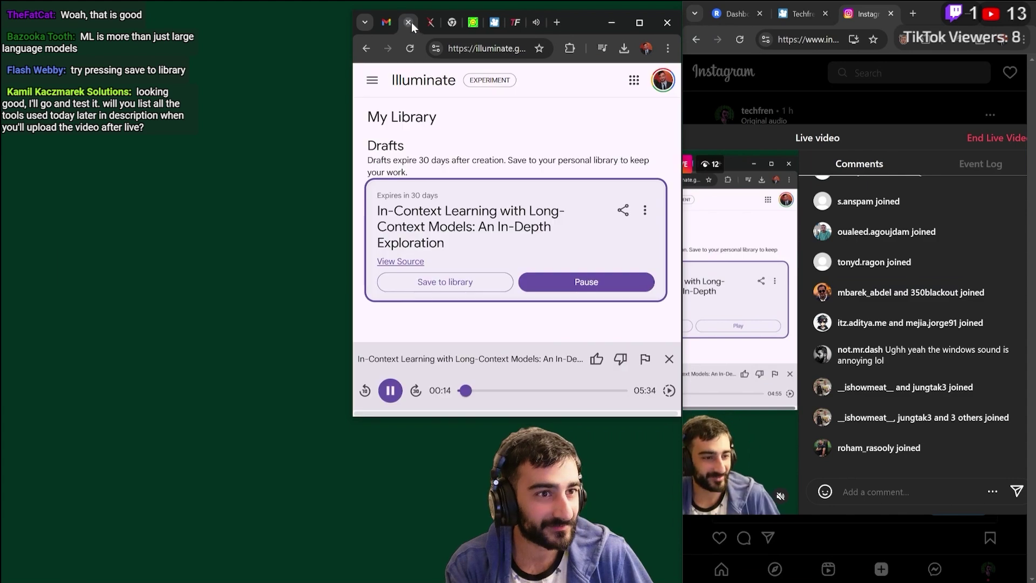
click(391, 389)
Download the MP3 from the blob audio player, pausing its playback, and show the downloaded file in its folder
click(536, 22)
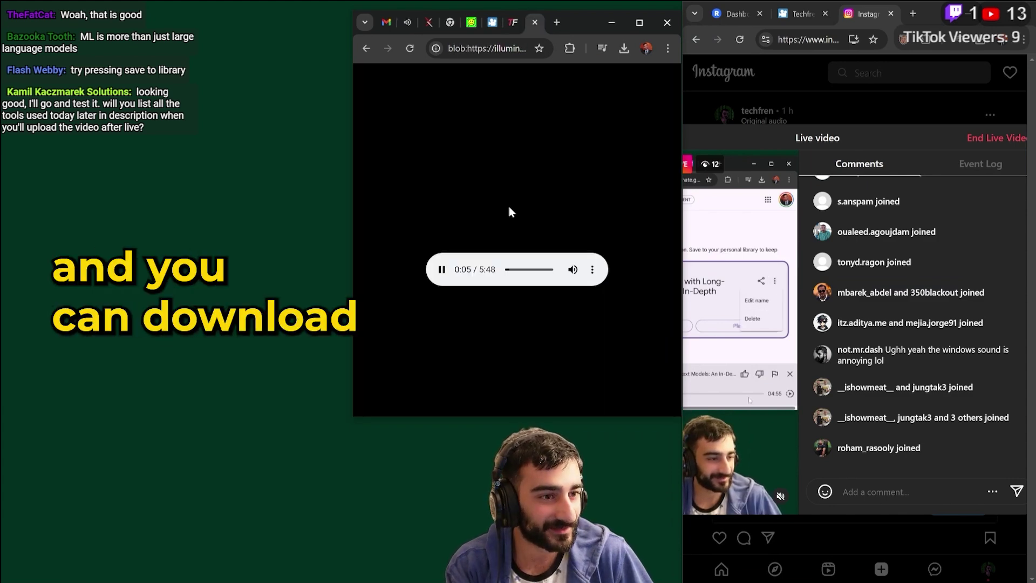
click(592, 269)
click(564, 232)
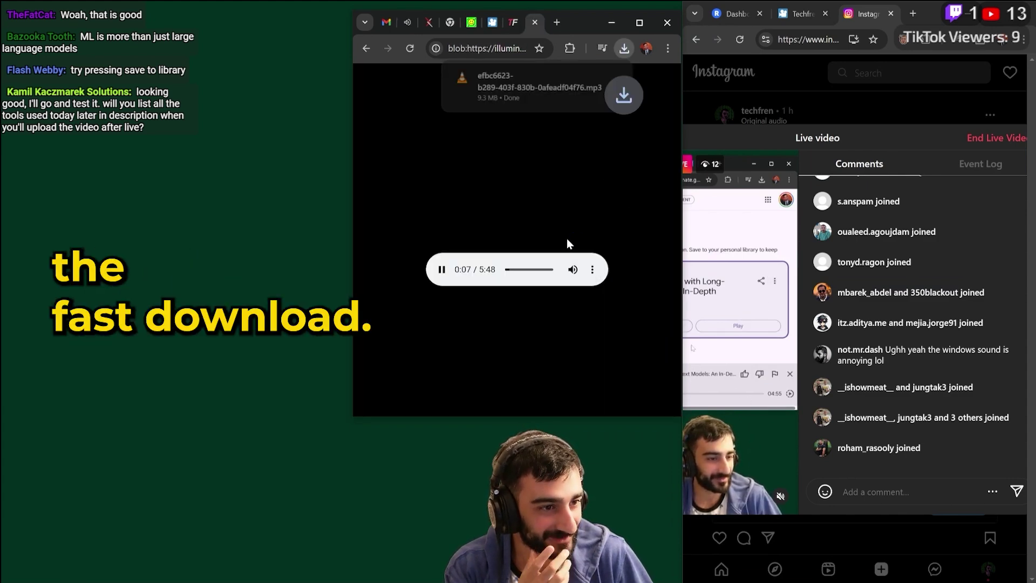
click(442, 269)
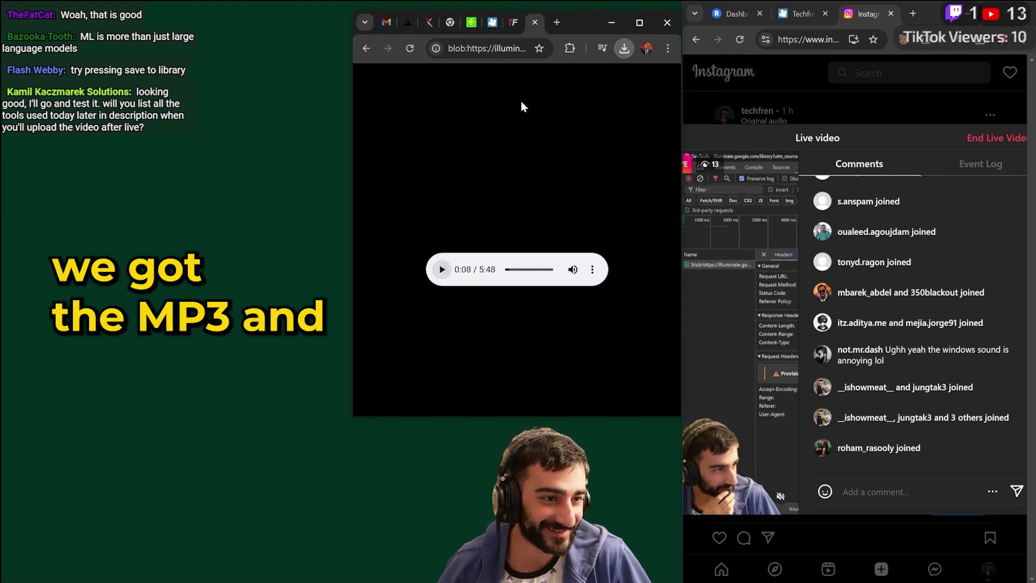
click(624, 50)
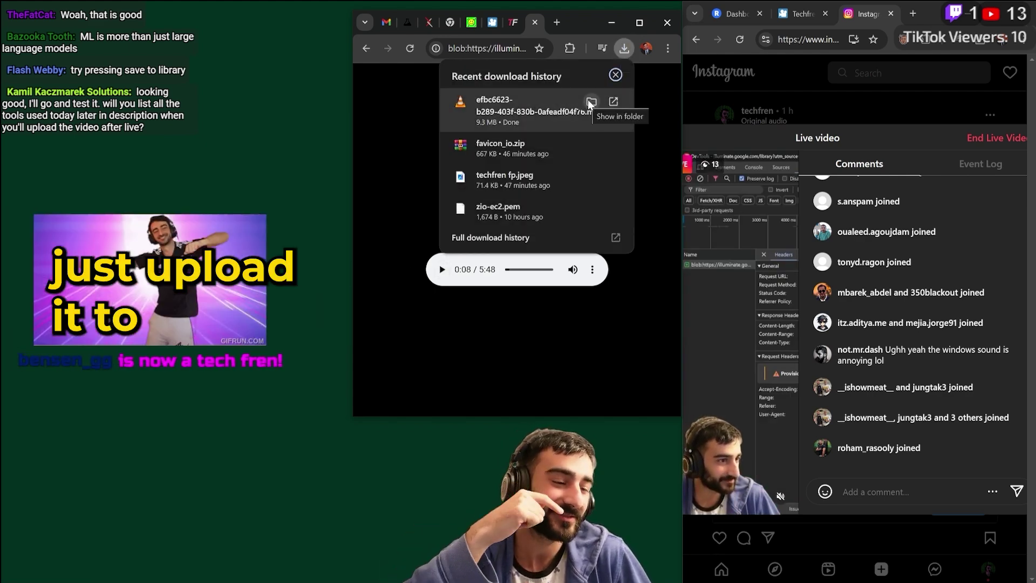
click(588, 99)
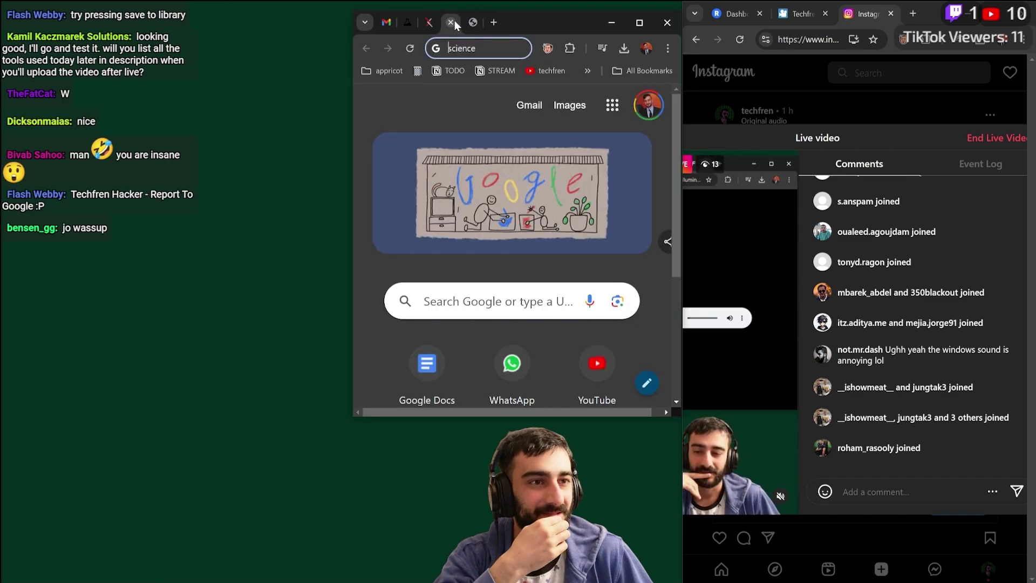
Close the unused new tab and return to the Illuminate library page
click(452, 22)
click(421, 26)
click(409, 26)
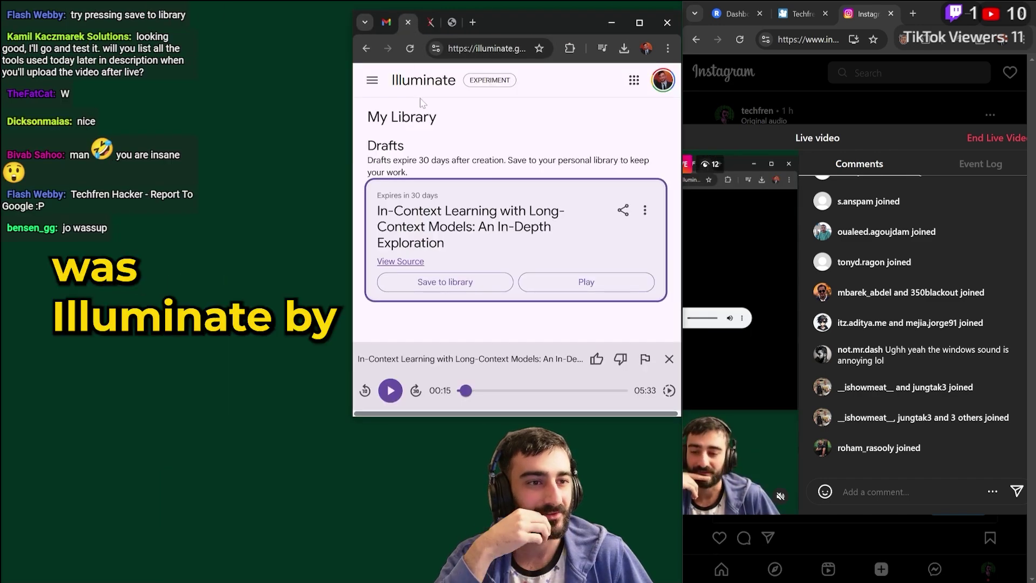
drag(438, 118, 408, 94)
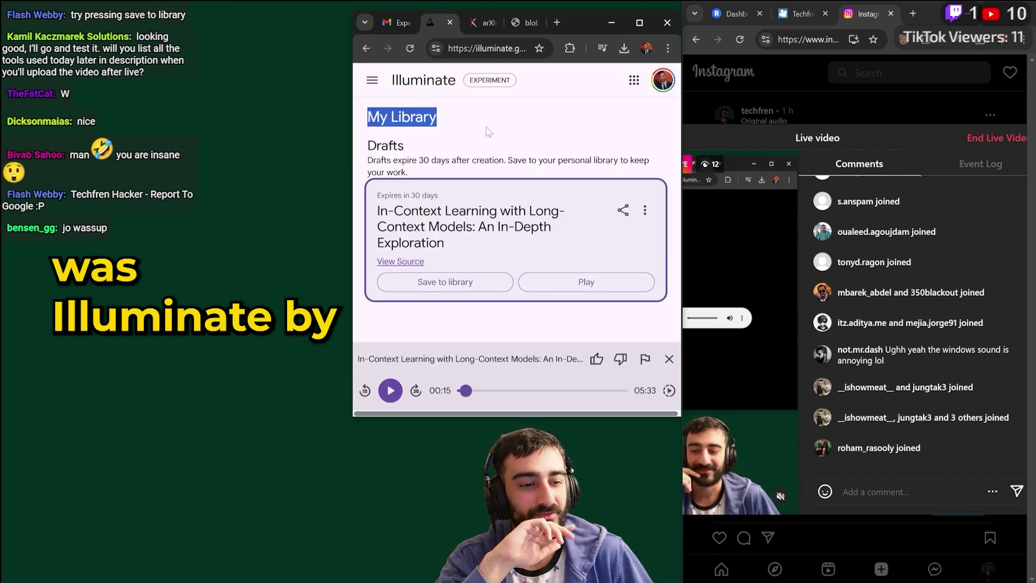
triple_click(482, 177)
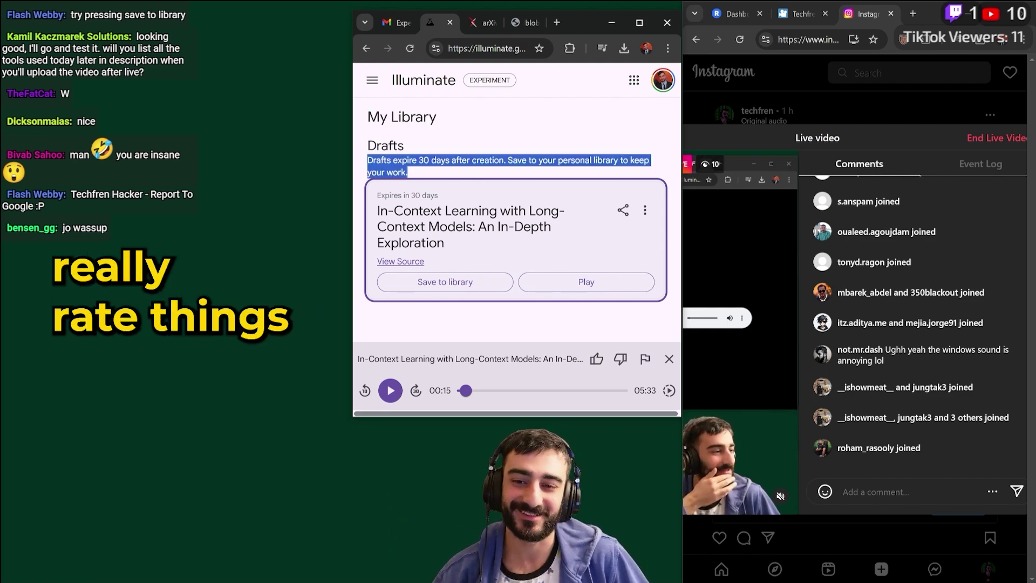
click(481, 177)
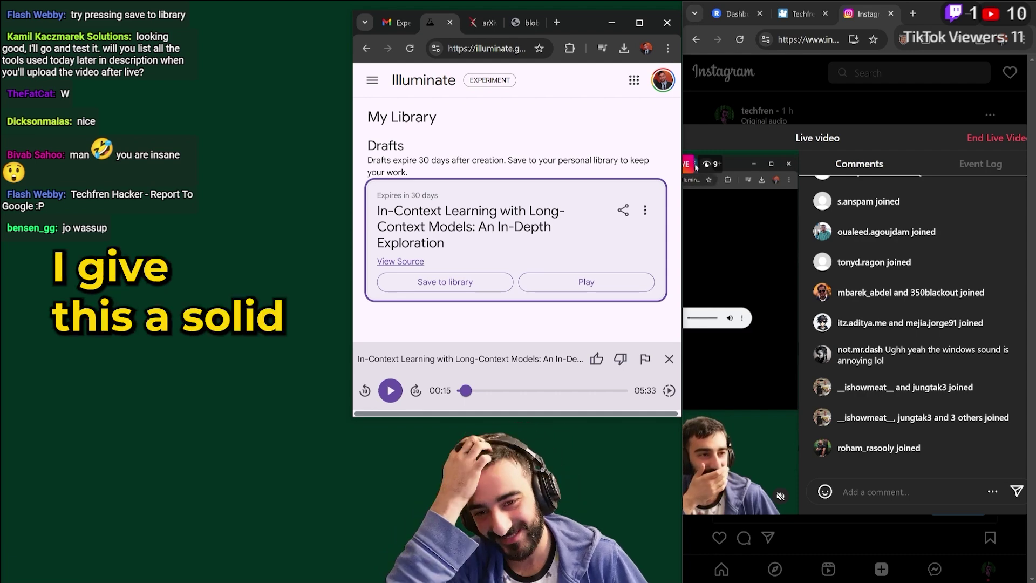
drag(418, 161, 367, 113)
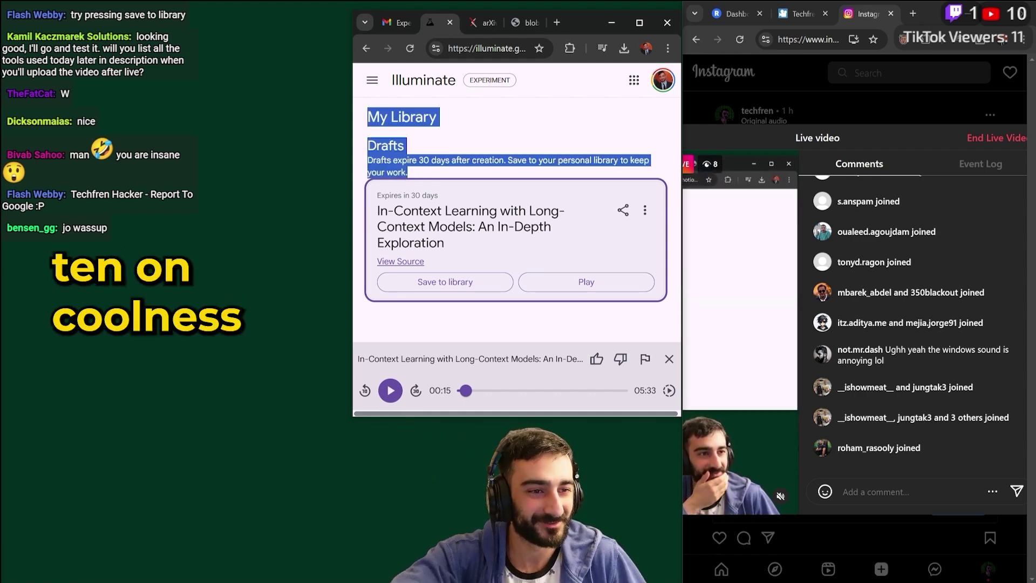
Close the Illuminate, arXiv and blob audio tabs and open a fresh new tab
click(451, 22)
click(452, 20)
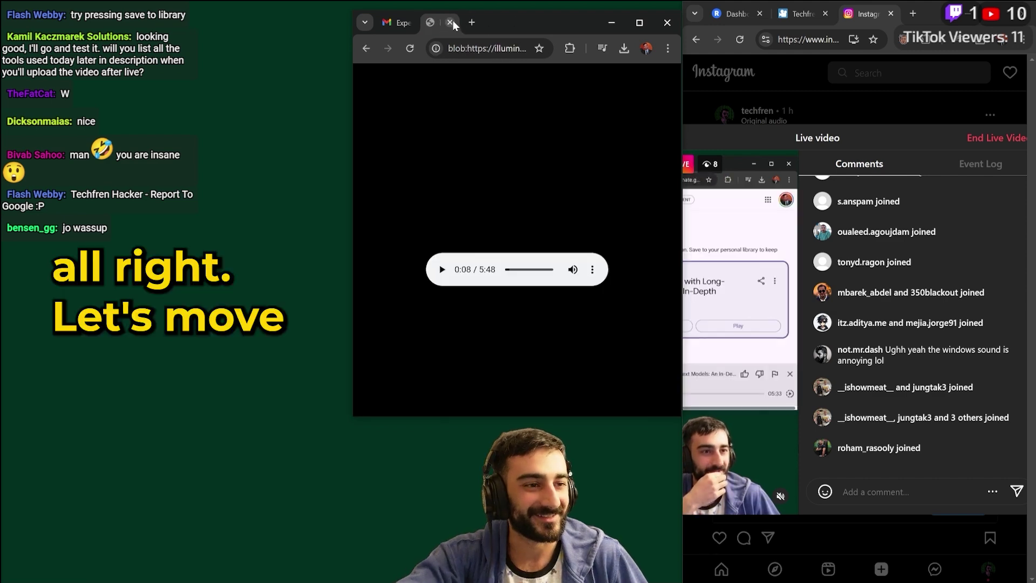
click(452, 20)
click(473, 24)
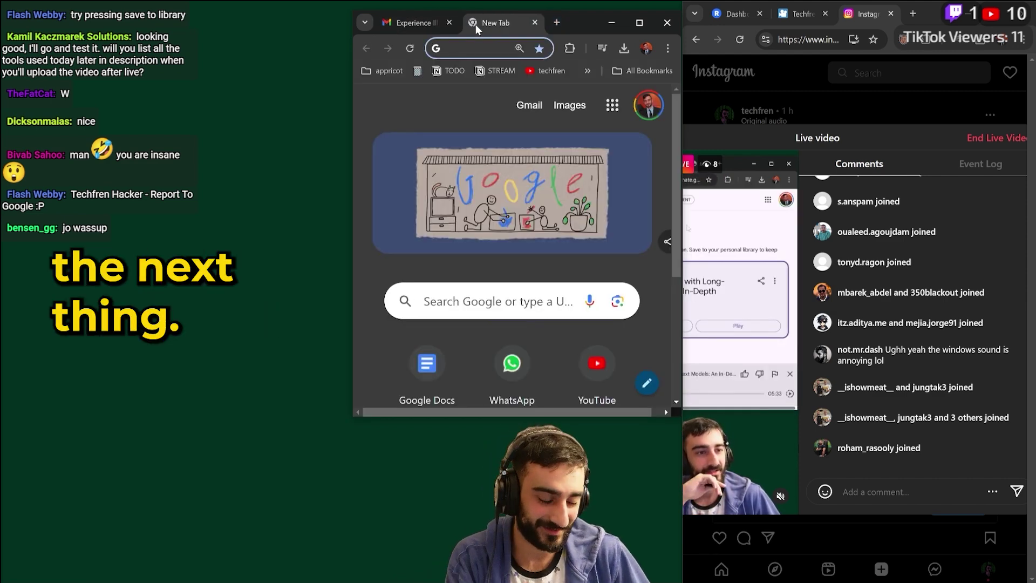